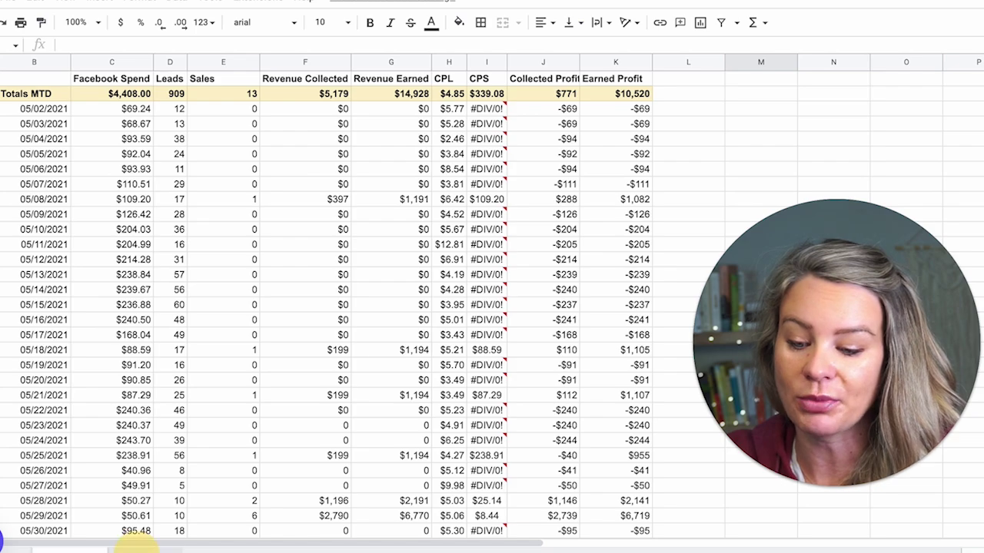
# Switch to the sheet with the June 2019 launch data and review the dates from 6/2/2019 to 6/13/2019
pyautogui.click(127, 550)
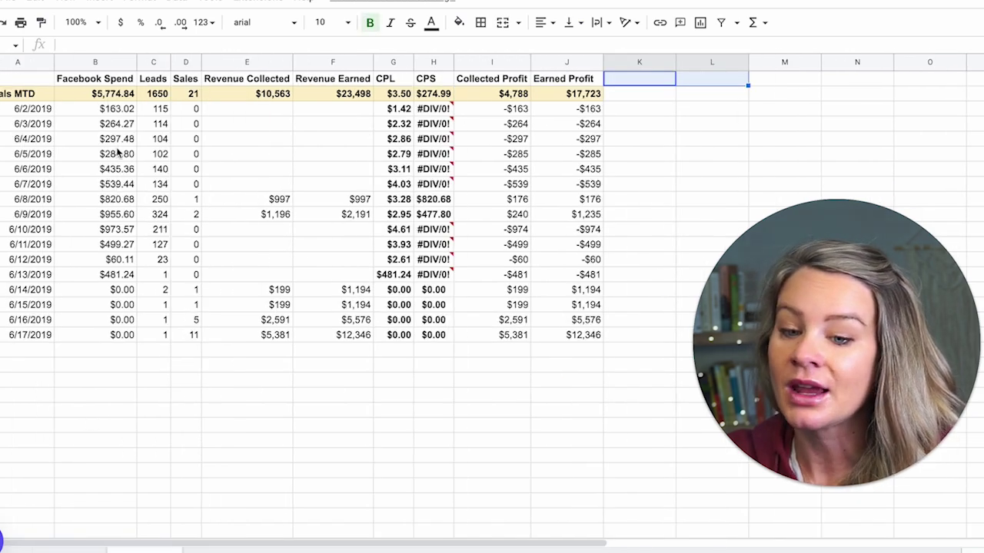
pyautogui.click(117, 153)
pyautogui.moveTo(43, 109); pyautogui.dragTo(18, 261)
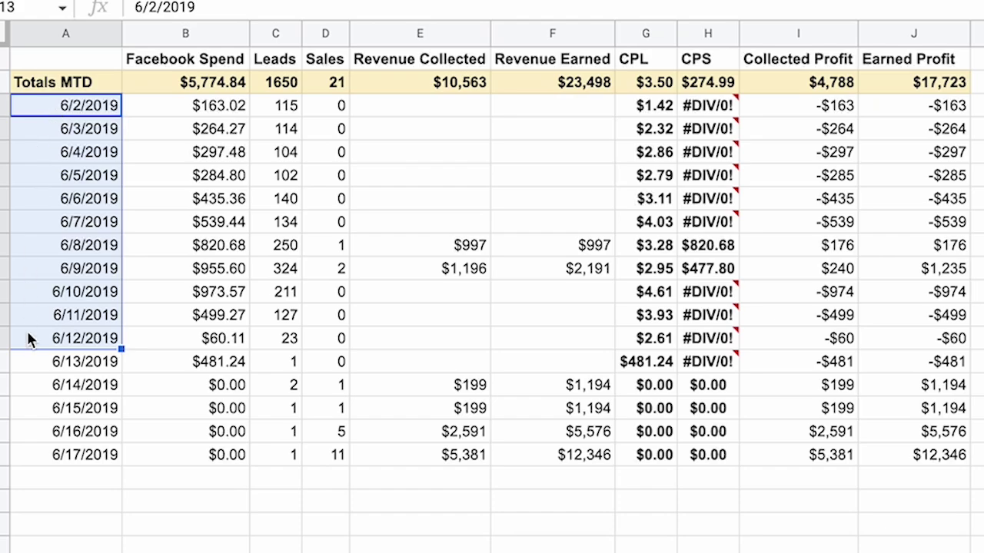
pyautogui.click(43, 366)
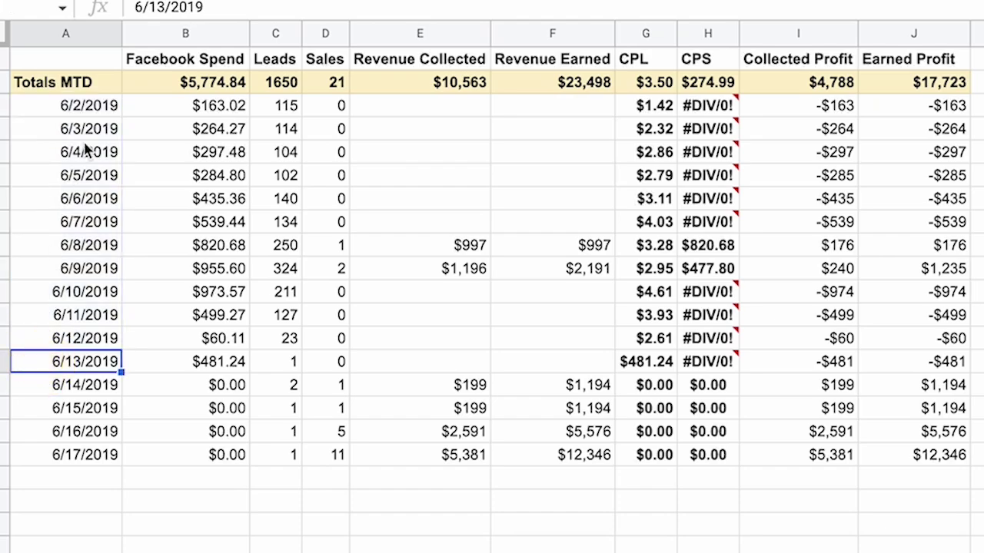
# Review the Facebook Spend and Leads entries by date, plus the 6/17/2019 sales entry
pyautogui.moveTo(191, 110); pyautogui.dragTo(235, 469)
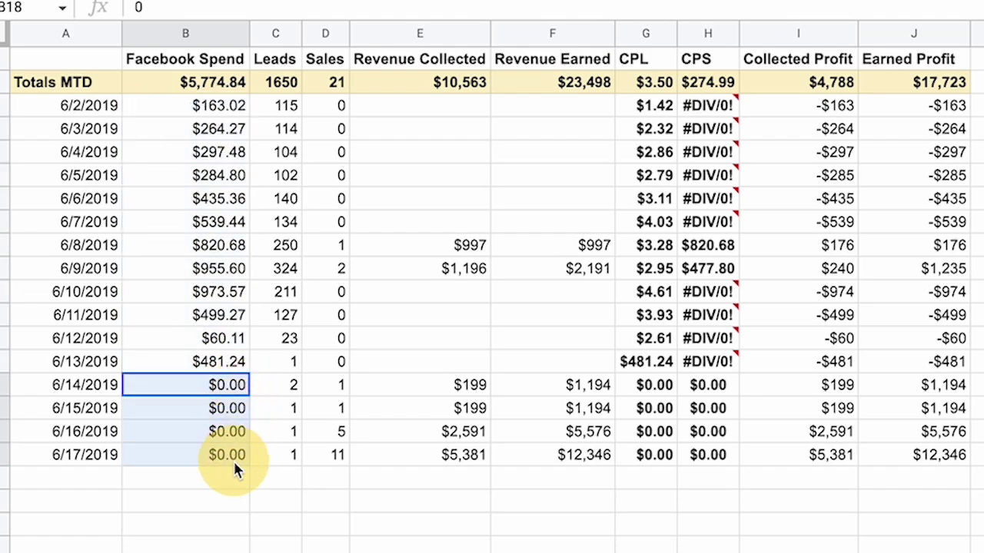
pyautogui.click(339, 459)
pyautogui.click(55, 459)
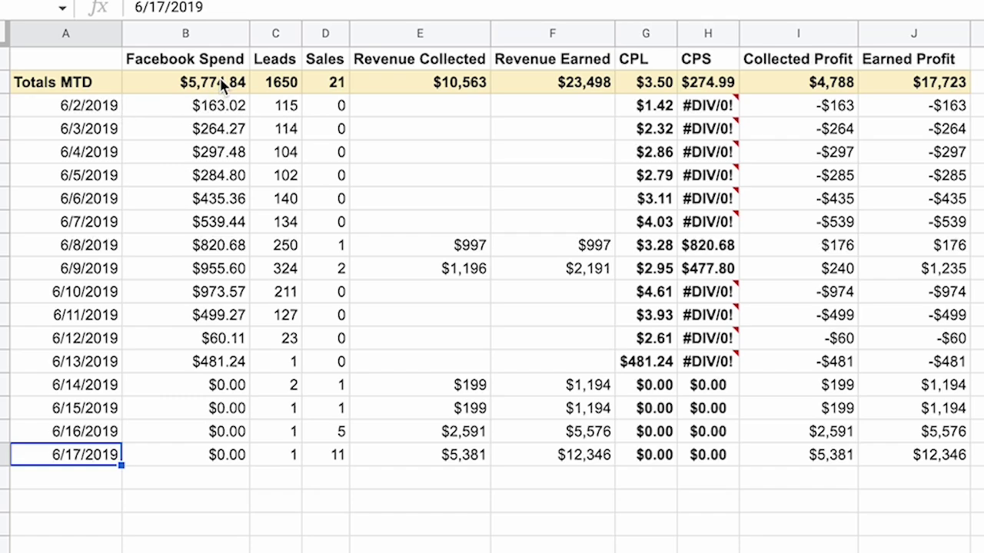
pyautogui.moveTo(221, 106); pyautogui.dragTo(227, 363)
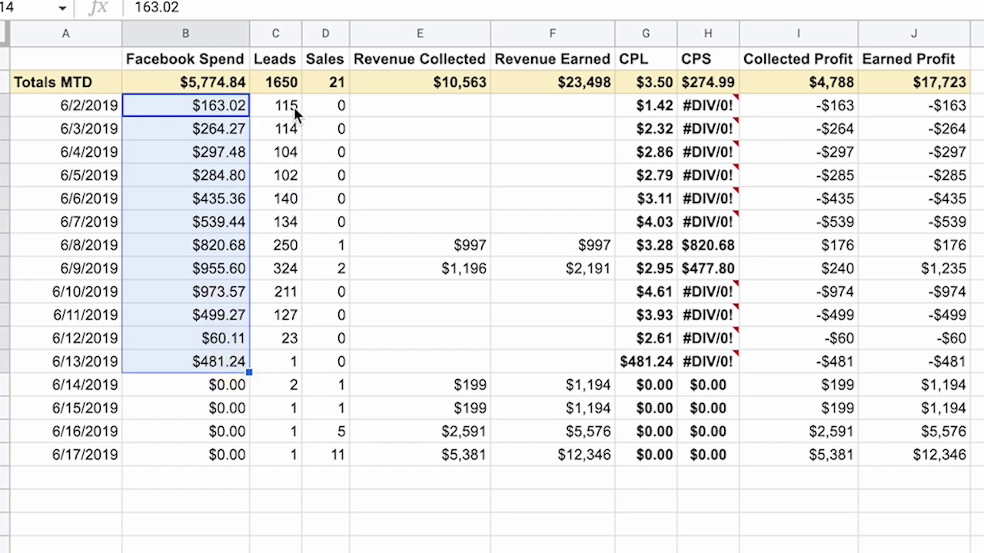
pyautogui.moveTo(295, 113); pyautogui.dragTo(289, 365)
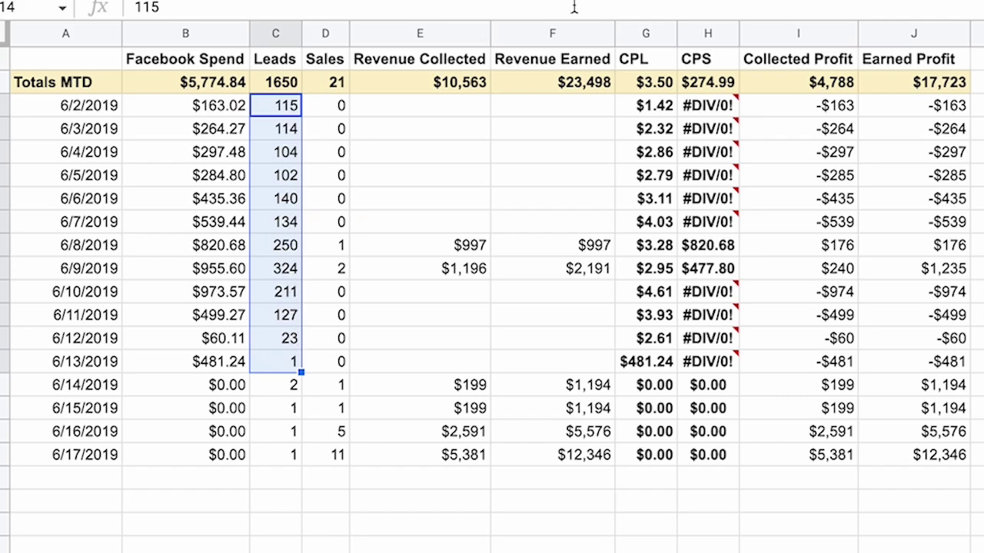
# Inspect the month-to-date totals for both profit columns, Leads, Sales, Revenue Collected and Revenue Earned
pyautogui.click(830, 88)
pyautogui.click(918, 87)
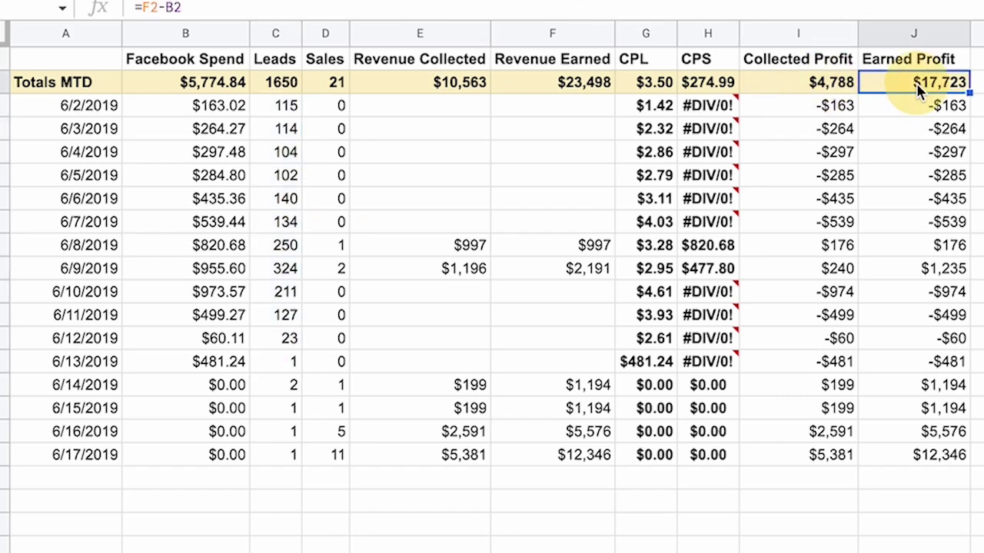
pyautogui.click(295, 89)
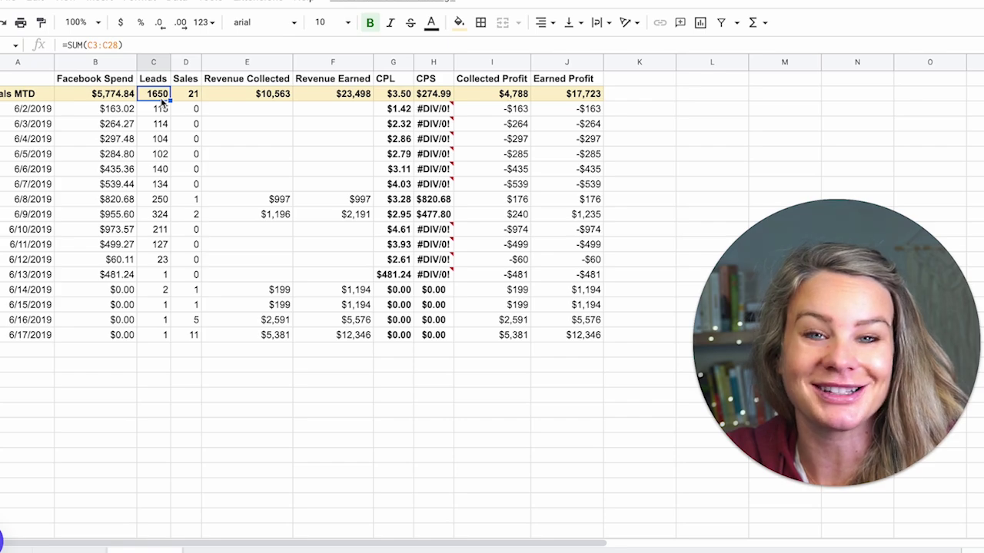
pyautogui.click(191, 94)
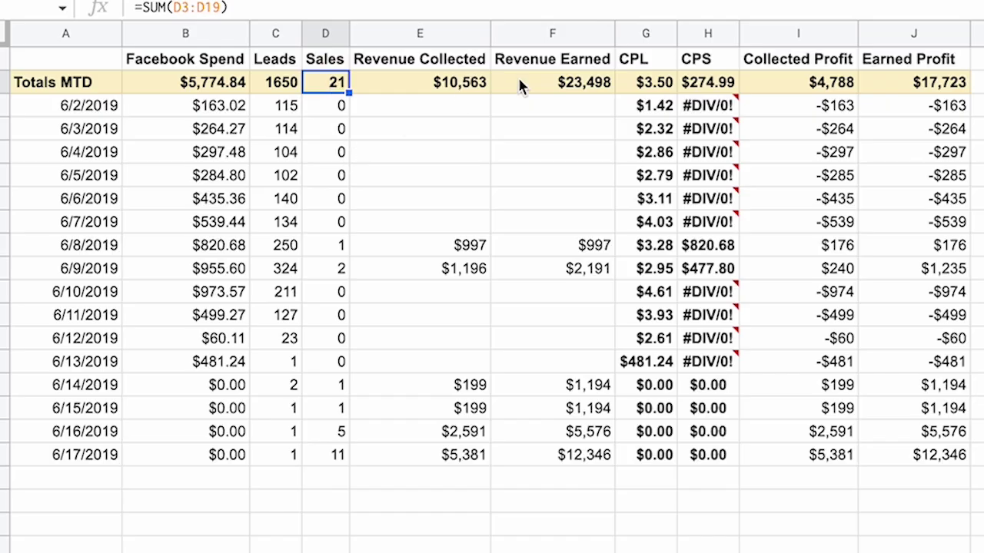
pyautogui.click(457, 82)
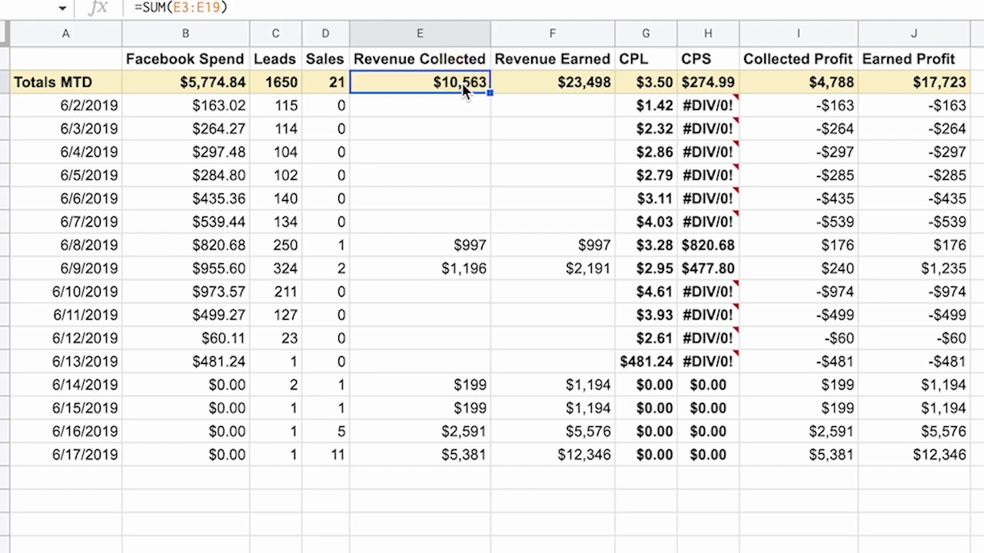
pyautogui.click(560, 85)
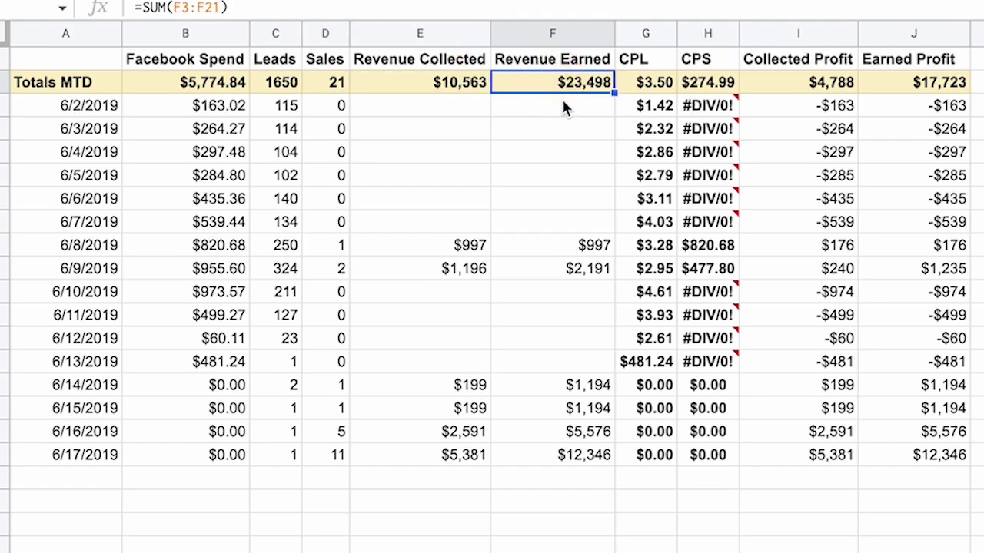
# Compare the Revenue Collected and Revenue Earned headings and check the Revenue Collected cells from 6/2/2019 to 6/9/2019
pyautogui.click(415, 60)
pyautogui.click(538, 60)
pyautogui.click(465, 60)
pyautogui.click(531, 60)
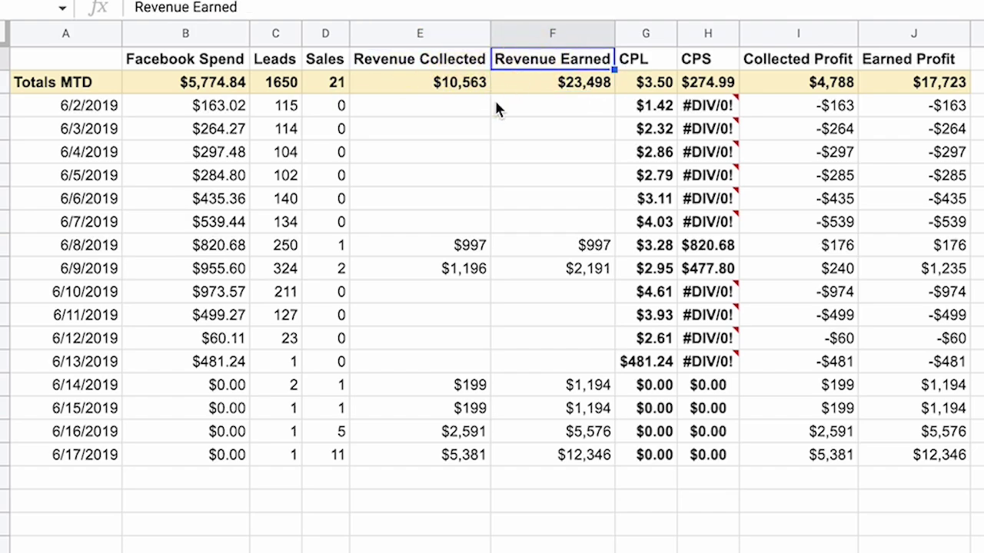
pyautogui.moveTo(463, 104); pyautogui.dragTo(473, 268)
pyautogui.click(463, 224)
# Compare collected and earned revenue for the 6/8/2019 and 6/9/2019 sales
pyautogui.click(344, 244)
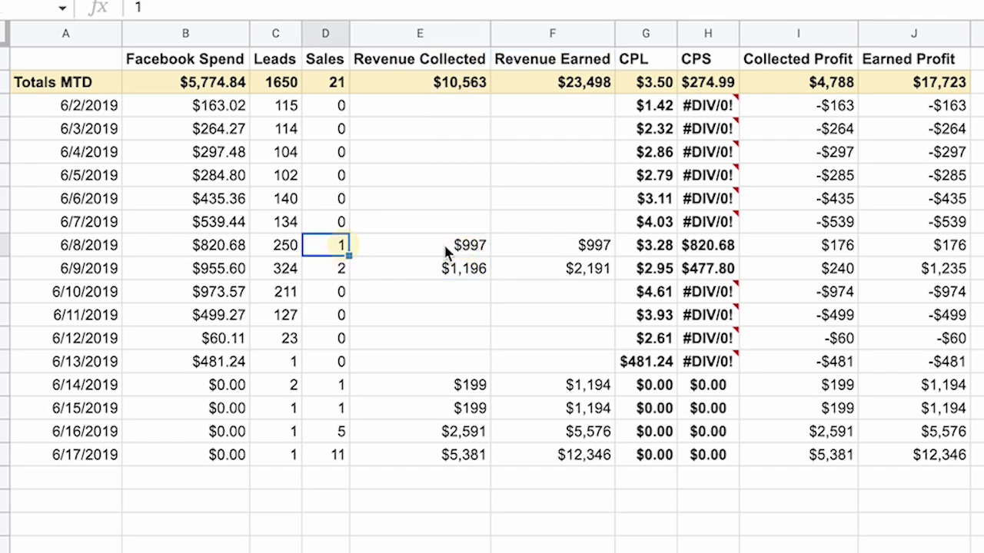
pyautogui.click(467, 254)
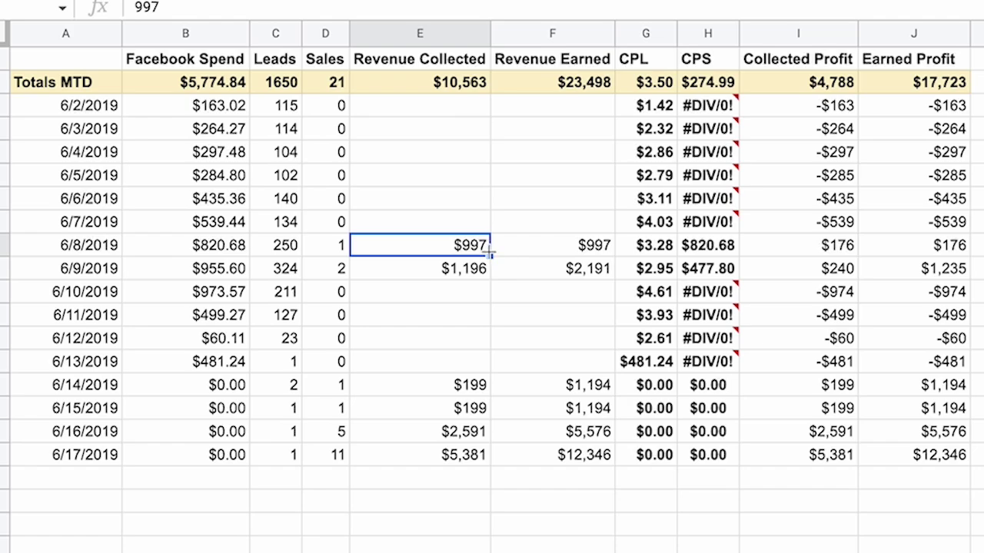
pyautogui.click(589, 246)
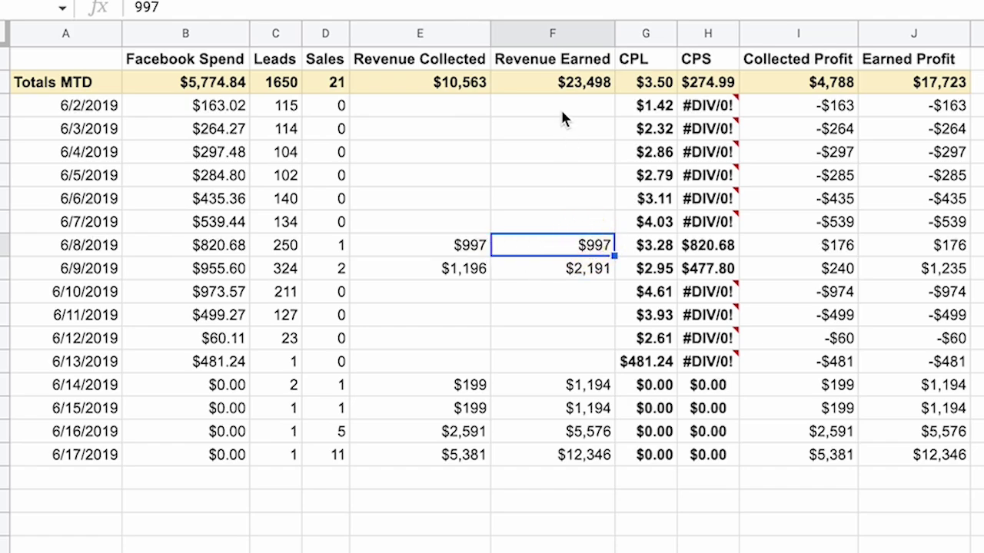
pyautogui.click(452, 247)
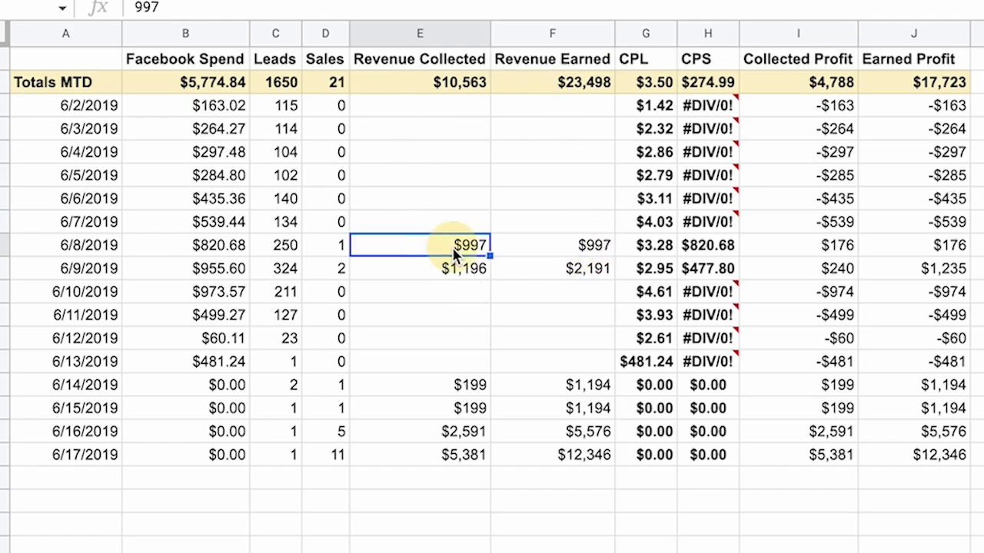
pyautogui.click(573, 250)
pyautogui.click(461, 269)
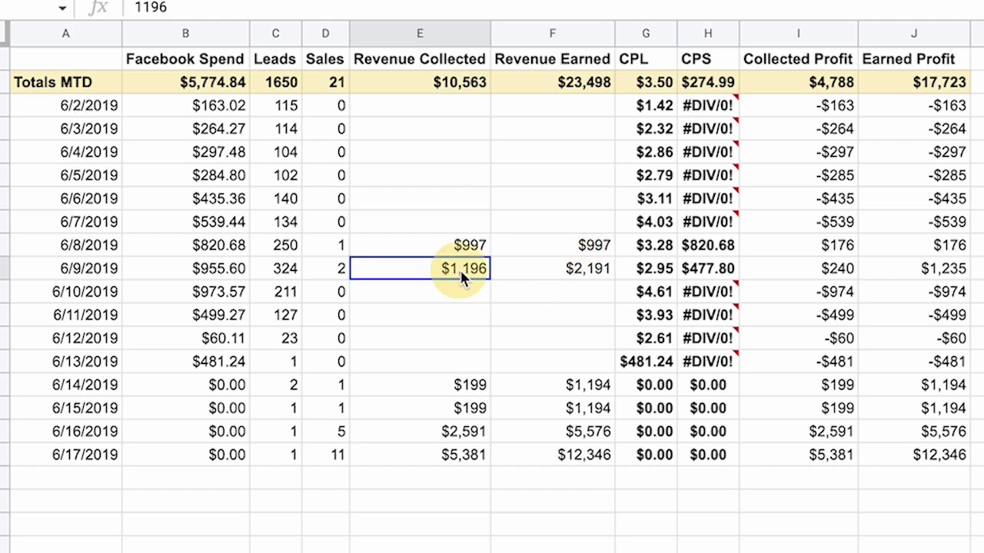
pyautogui.click(531, 274)
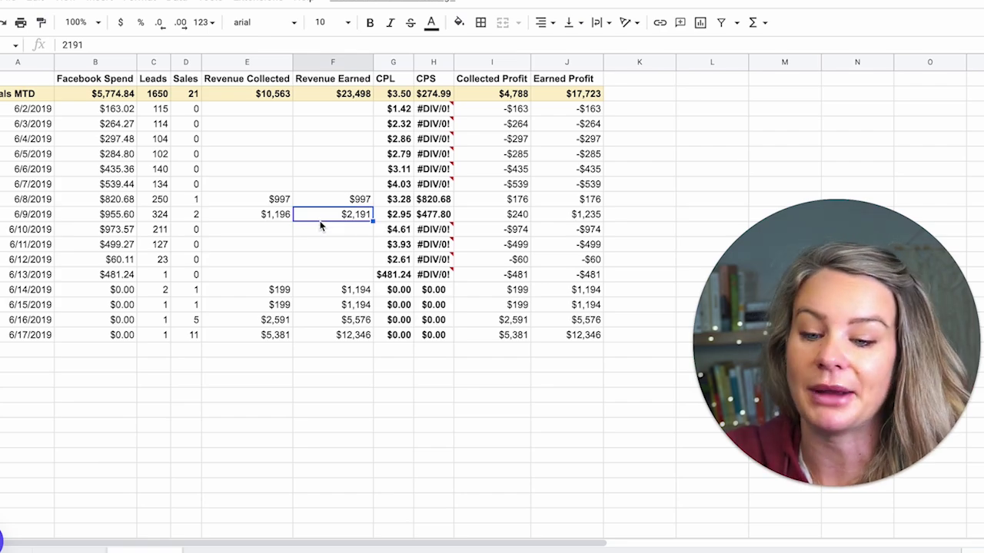
# Inspect the CPL formulas in the totals row and the 6/2/2019 row, along with the Leads total
pyautogui.click(406, 82)
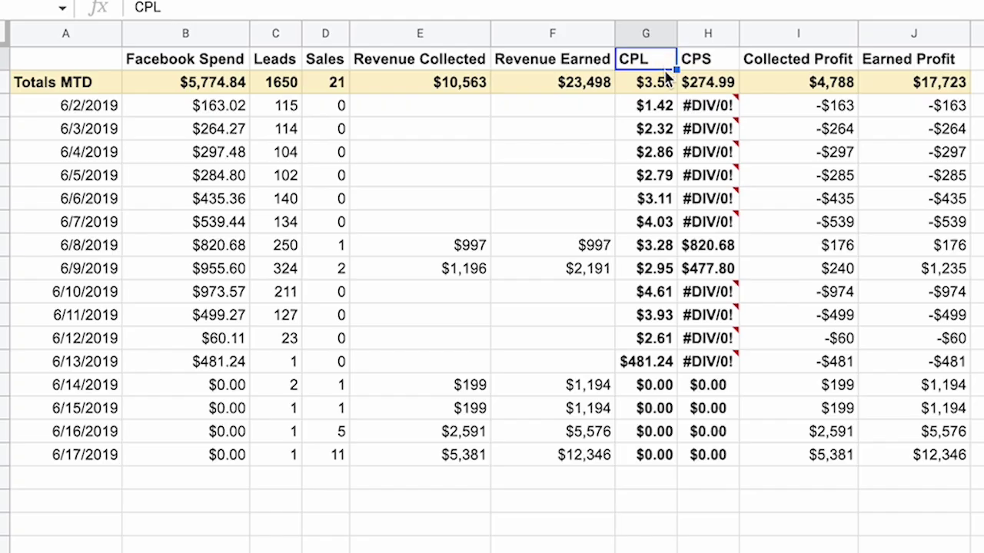
pyautogui.click(668, 107)
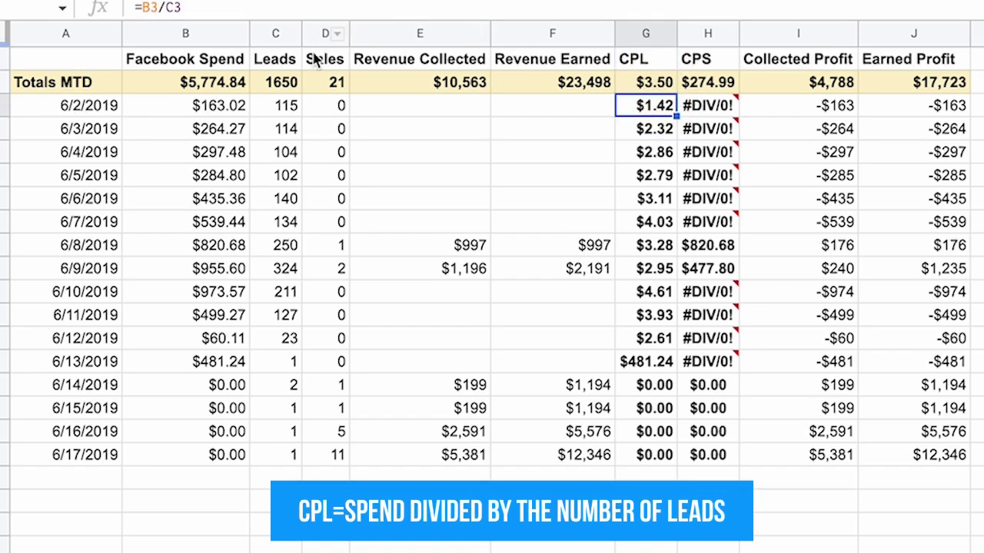
pyautogui.click(278, 82)
pyautogui.click(639, 83)
pyautogui.doubleClick(638, 84)
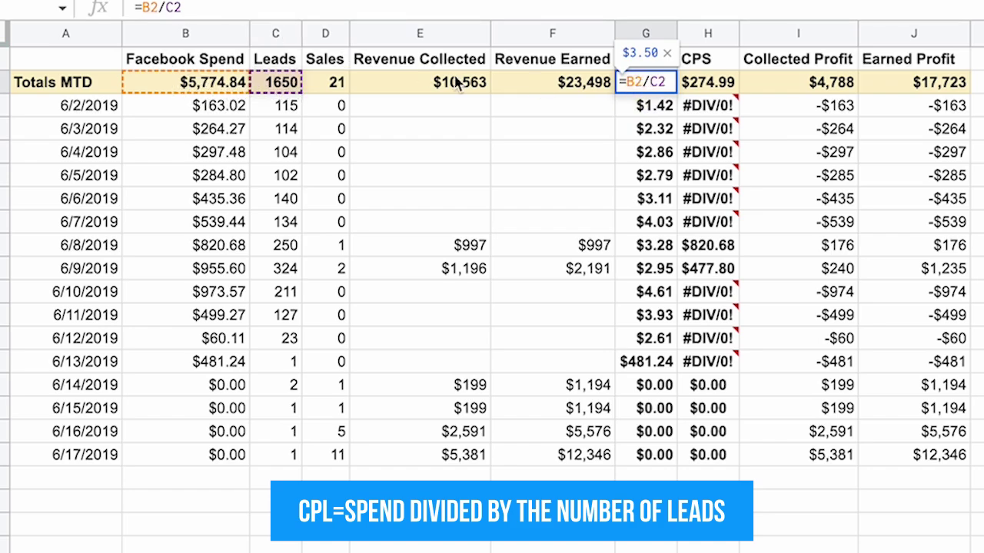
pyautogui.click(643, 113)
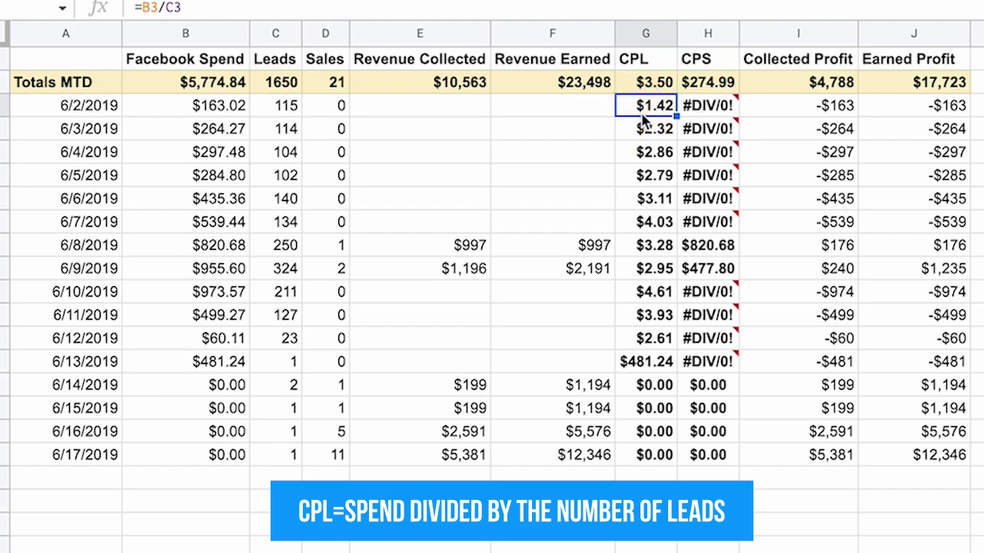
# Go through the daily CPL cells one by one from 6/2/2019 down to 6/9/2019
pyautogui.moveTo(711, 127)
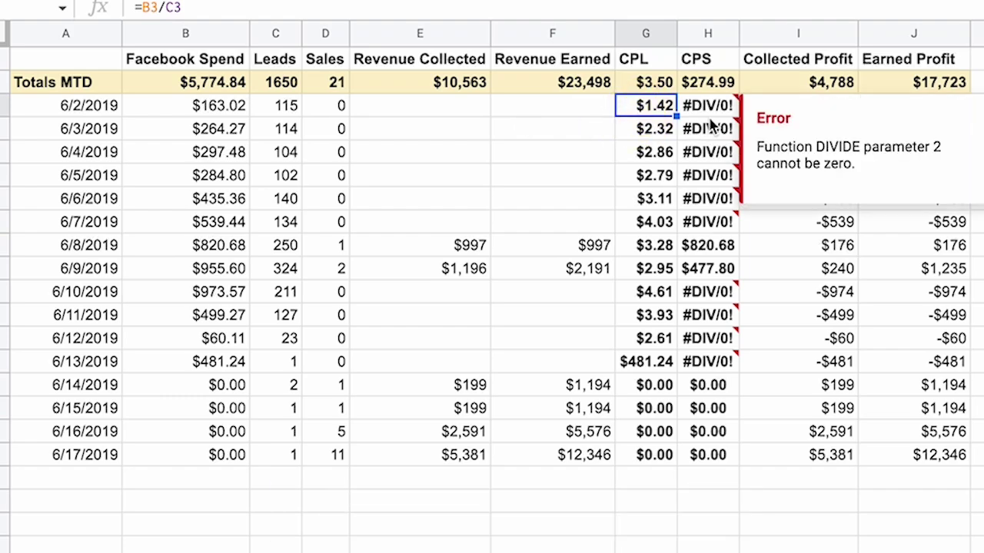
pyautogui.press('Down')
pyautogui.press('Down')
pyautogui.press('Down')
pyautogui.press('Down')
pyautogui.press('Down')
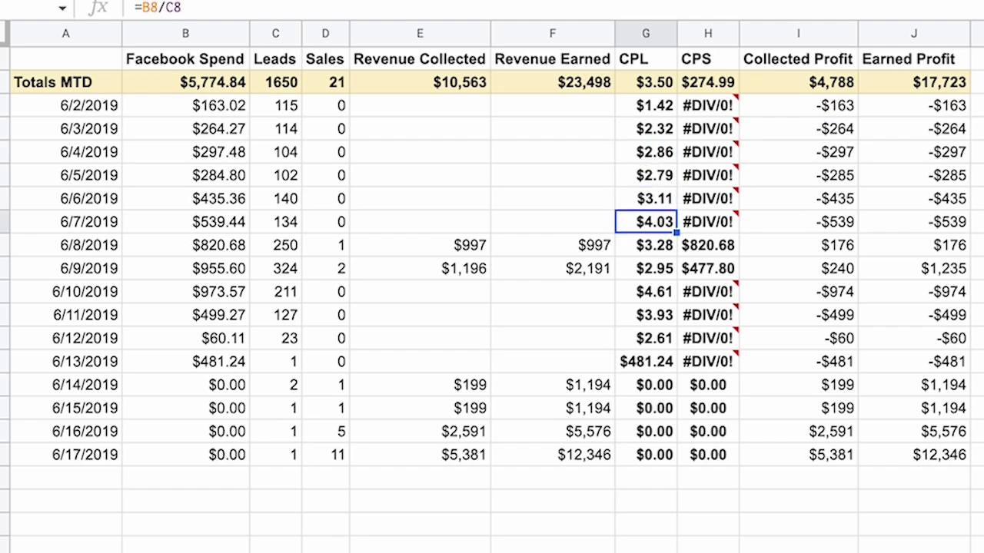
pyautogui.press('Down')
pyautogui.press('Down')
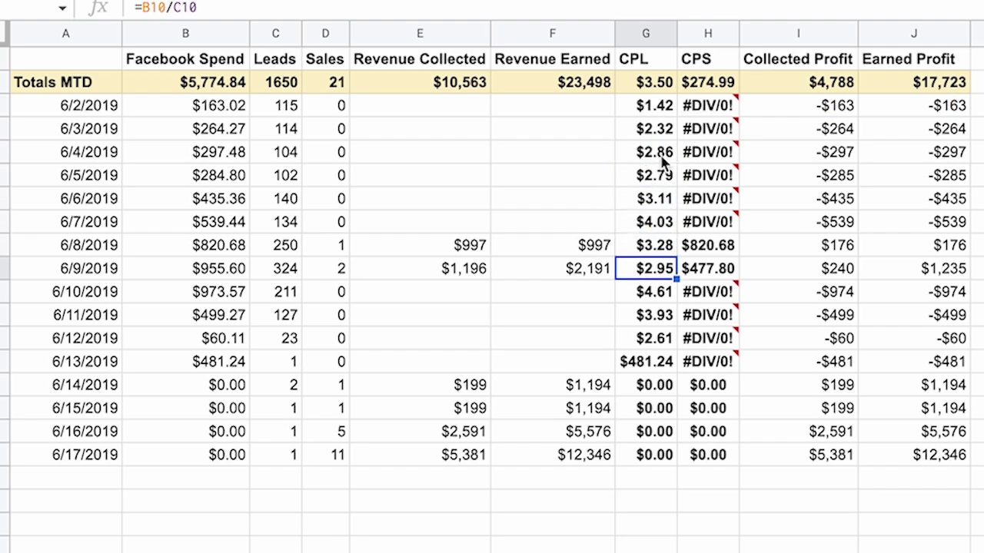
# Examine how the totals row calculates CPS and the two profit figures, checking the Facebook Spend and Revenue Collected totals
pyautogui.click(719, 84)
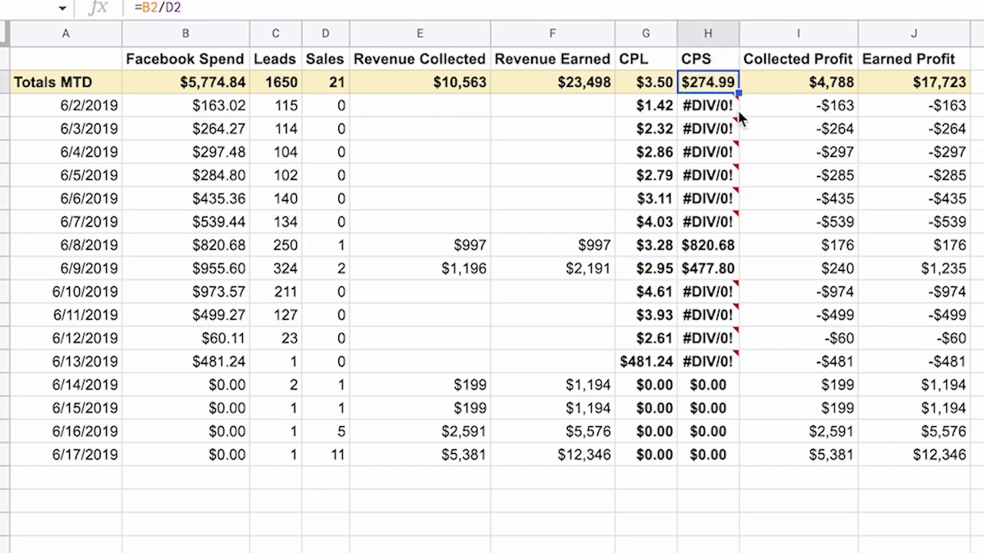
pyautogui.moveTo(740, 115)
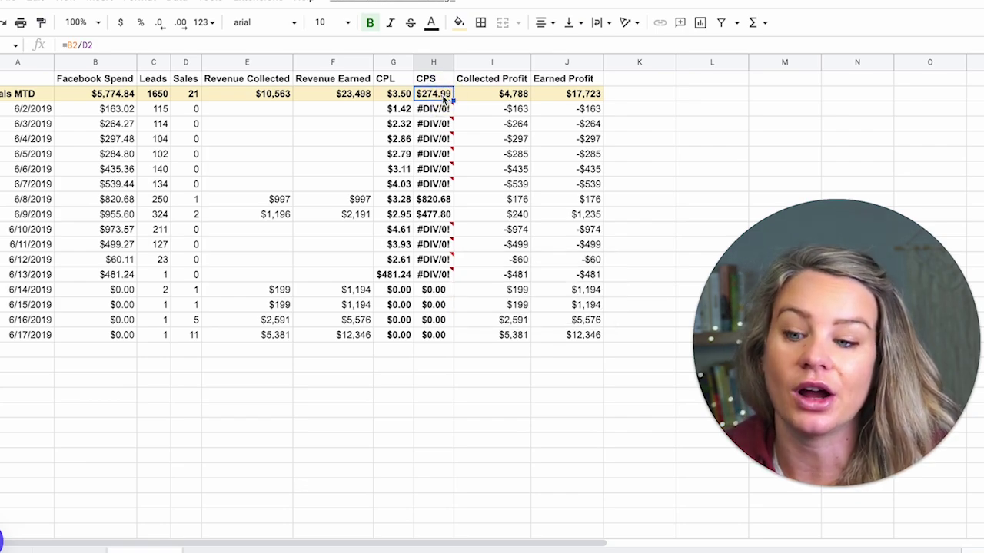
pyautogui.click(516, 94)
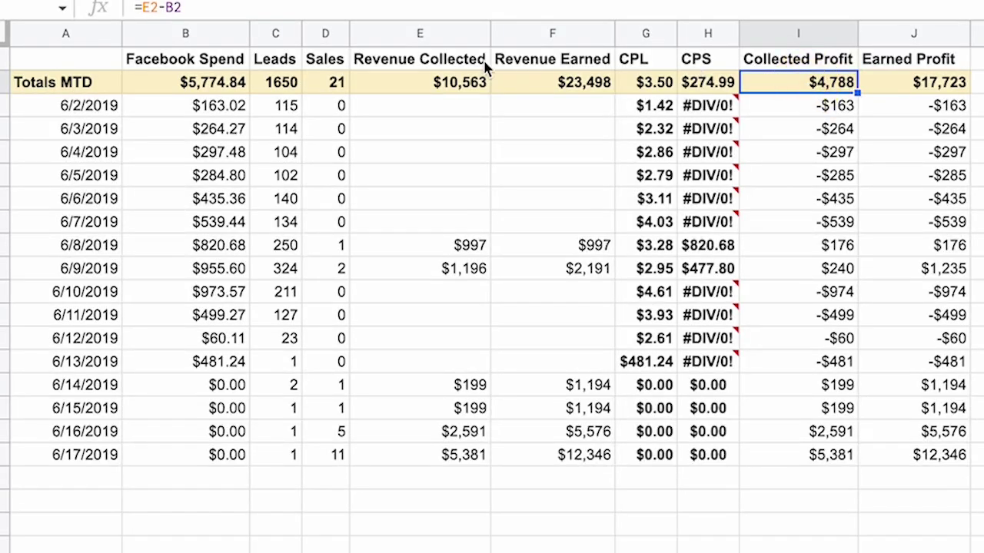
pyautogui.click(166, 85)
pyautogui.click(450, 82)
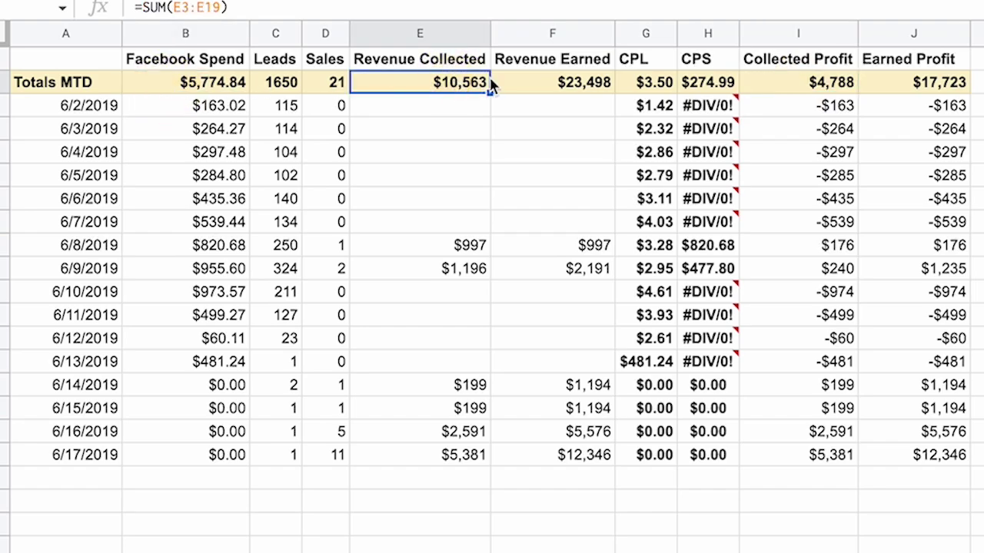
pyautogui.click(821, 86)
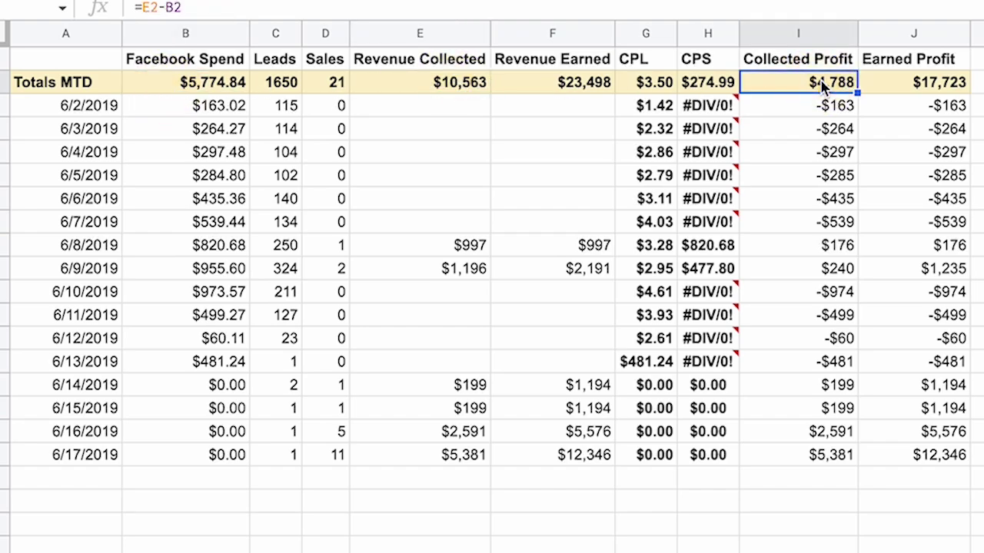
pyautogui.moveTo(705, 304)
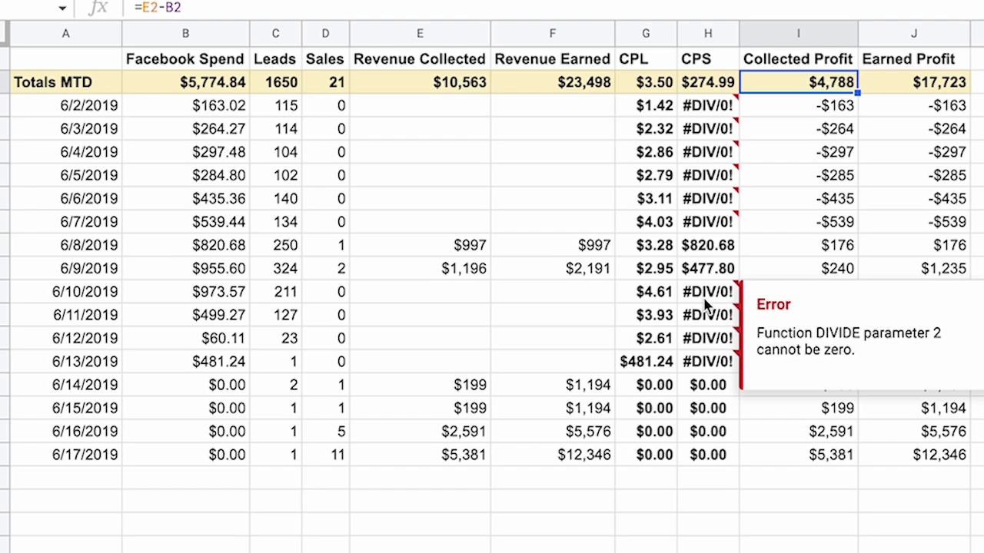
pyautogui.click(936, 86)
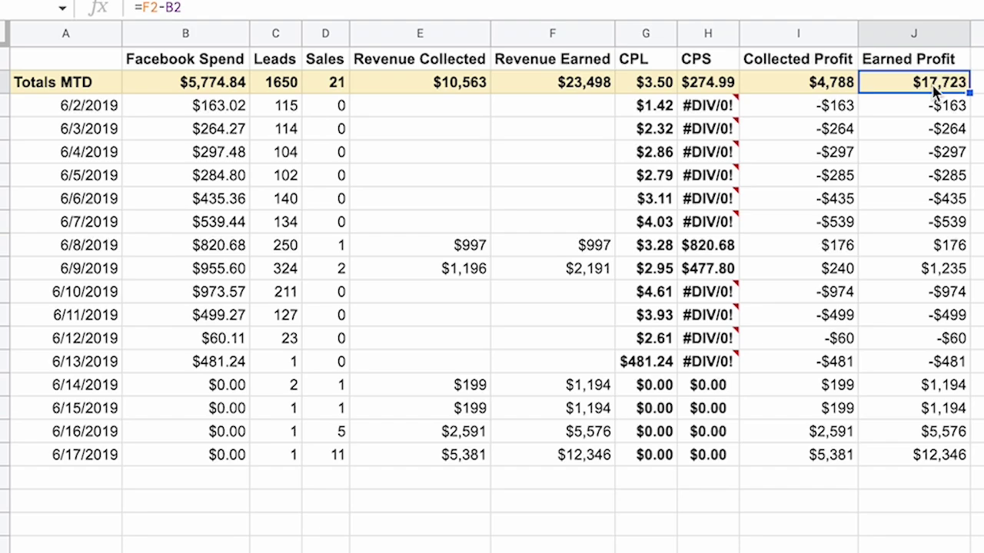
# Select the whole tracking table, A1:J18, from the header row through the 6/17/2019 row
pyautogui.click(582, 172)
pyautogui.moveTo(69, 60); pyautogui.dragTo(184, 106)
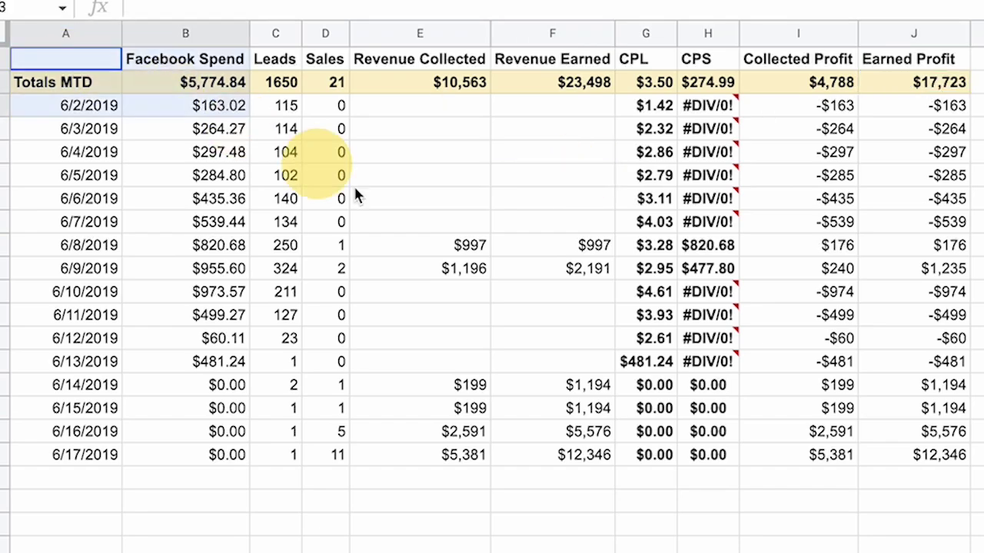
pyautogui.moveTo(355, 196); pyautogui.dragTo(961, 462)
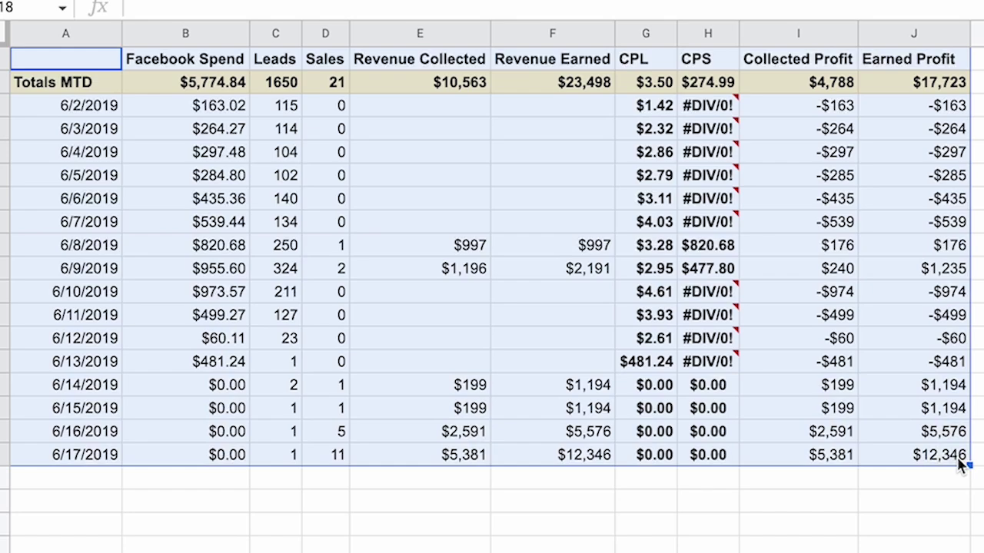
# Review the Collected Profit, Facebook Spend and Earned Profit totals, and highlight A3:G13, the 6/2/2019 to 6/12/2019 rows through CPL
pyautogui.click(811, 91)
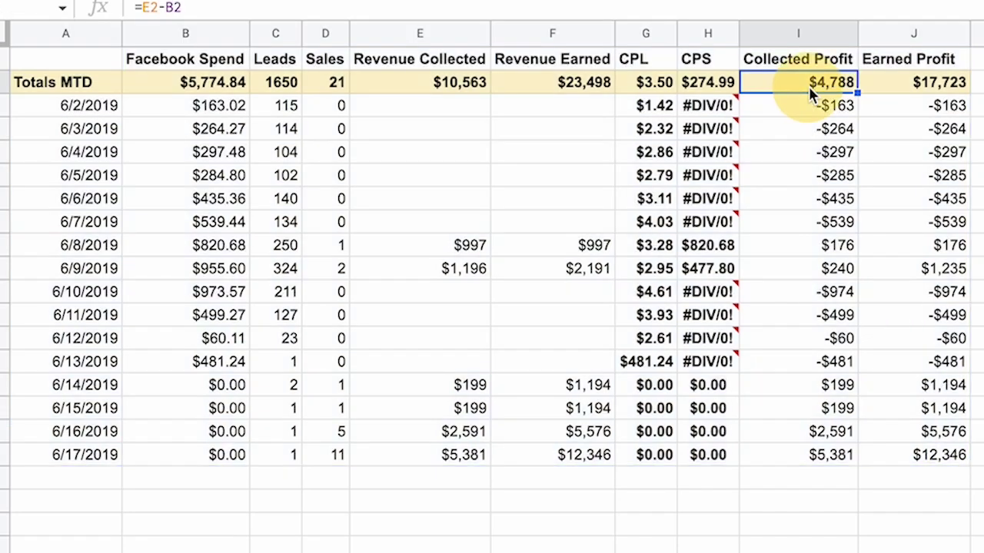
pyautogui.click(222, 87)
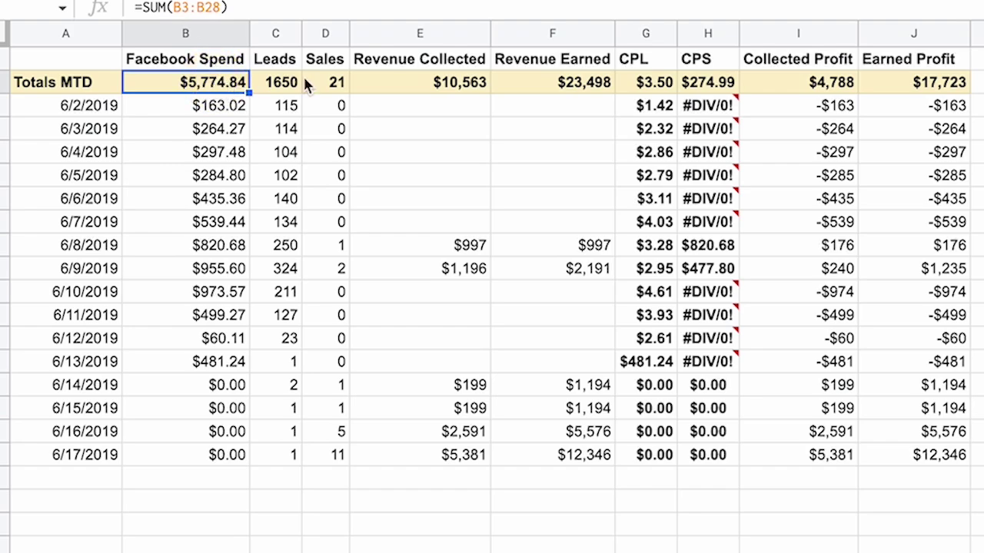
pyautogui.click(812, 91)
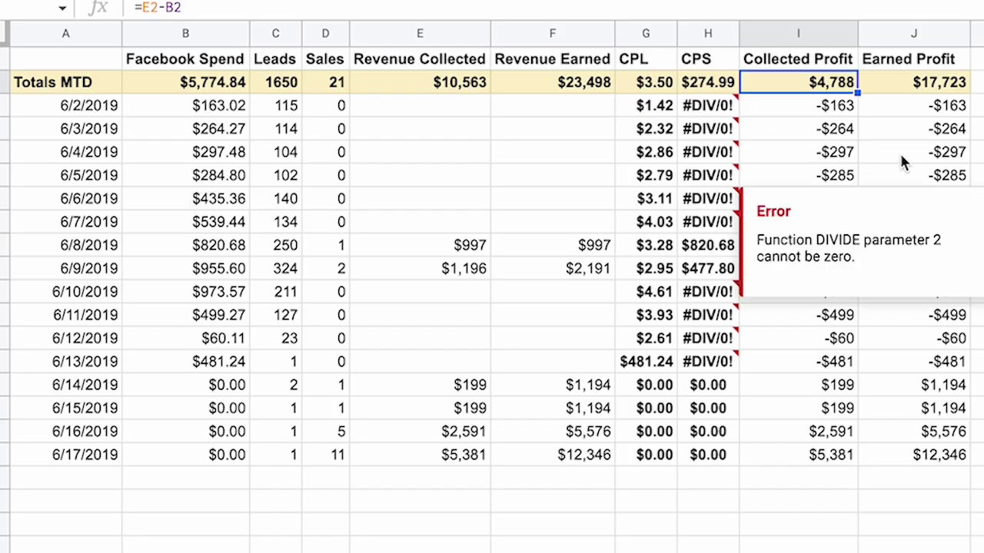
pyautogui.click(947, 83)
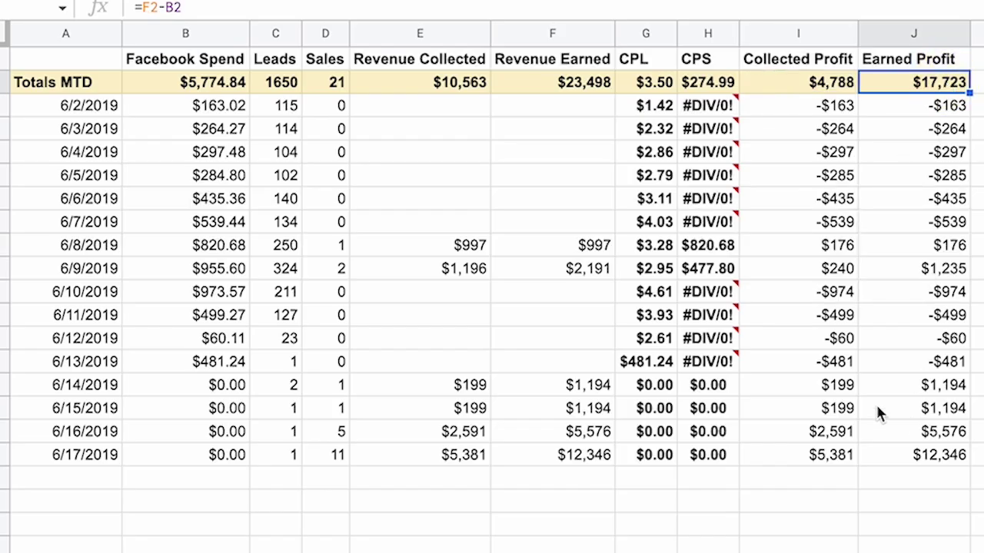
pyautogui.moveTo(119, 105); pyautogui.dragTo(680, 325)
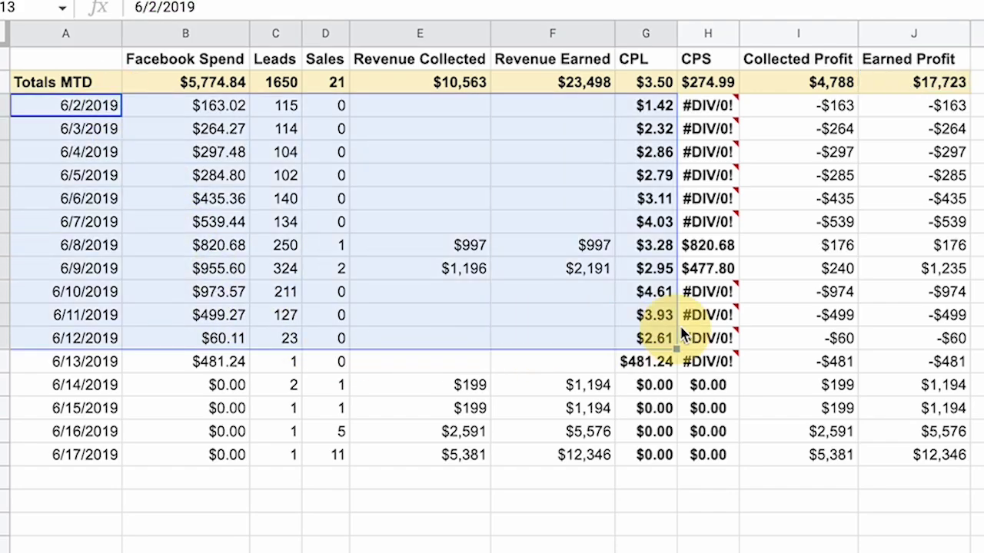
pyautogui.click(691, 318)
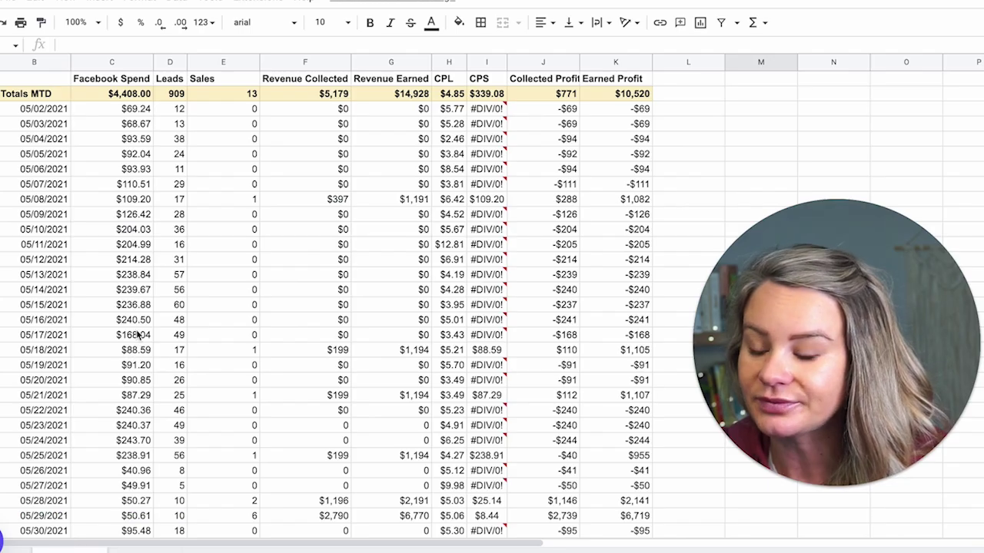
# Look over the 2021 launch tracking sheet from the totals row through the early June daily entries
pyautogui.scroll(-2, 137, 332)
pyautogui.scroll(-3, 137, 335)
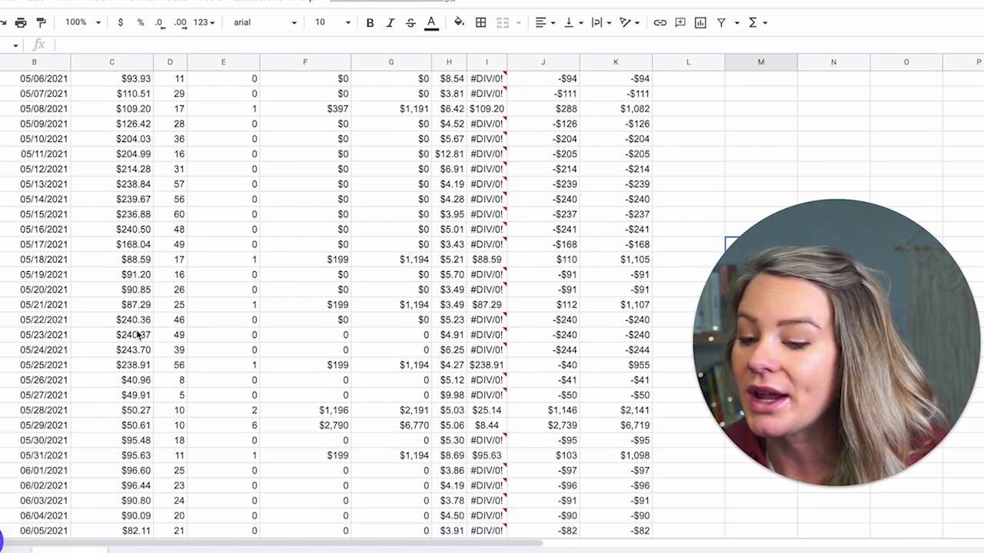
pyautogui.scroll(5, 137, 335)
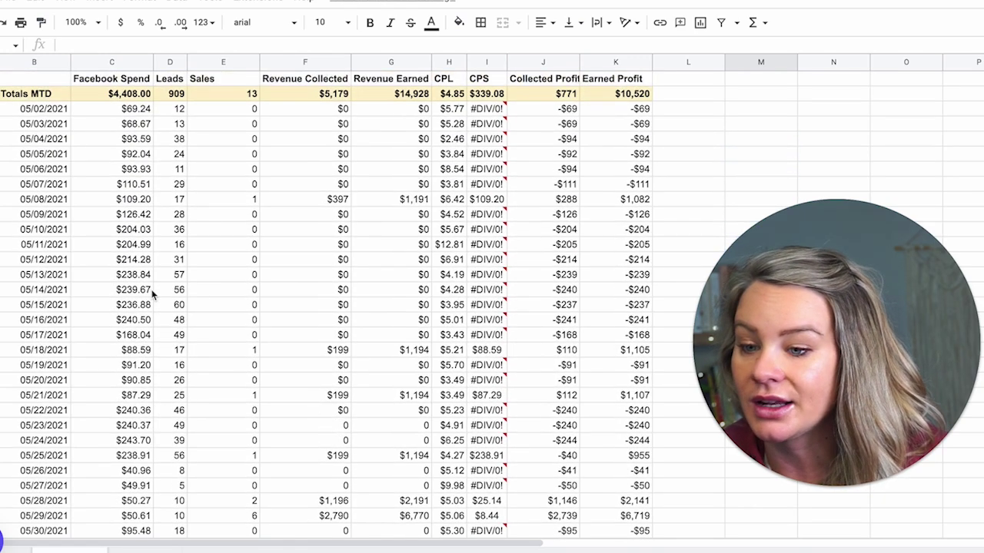
pyautogui.scroll(-3, 138, 334)
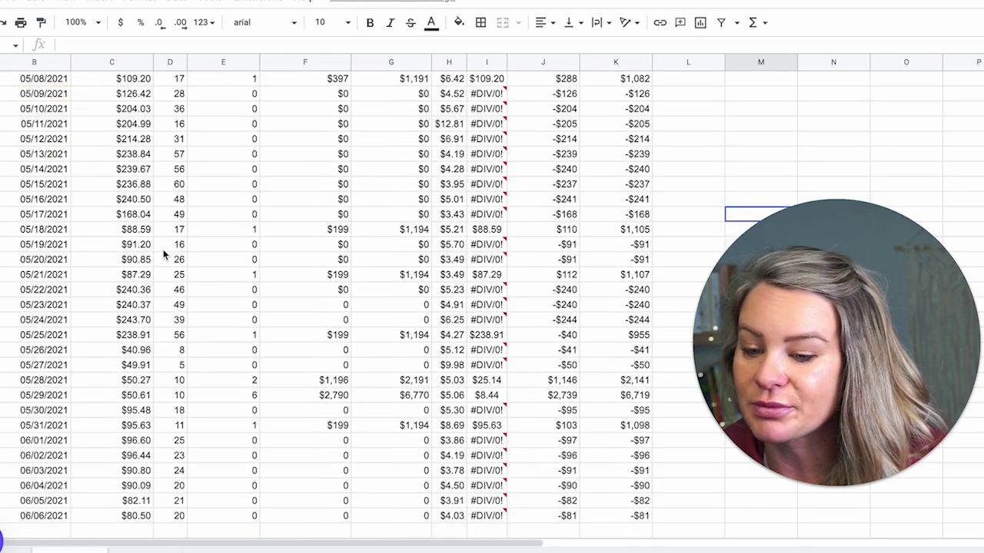
pyautogui.scroll(3, 163, 328)
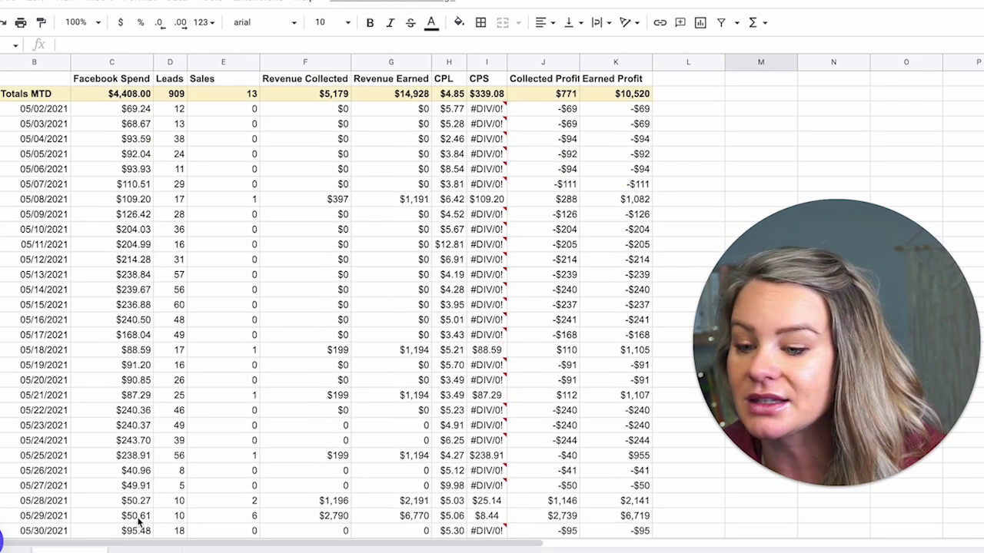
pyautogui.hotkey('ctrl', 'shift', 'pageup')
pyautogui.hotkey('ctrl', 'shift', 'pagedown')
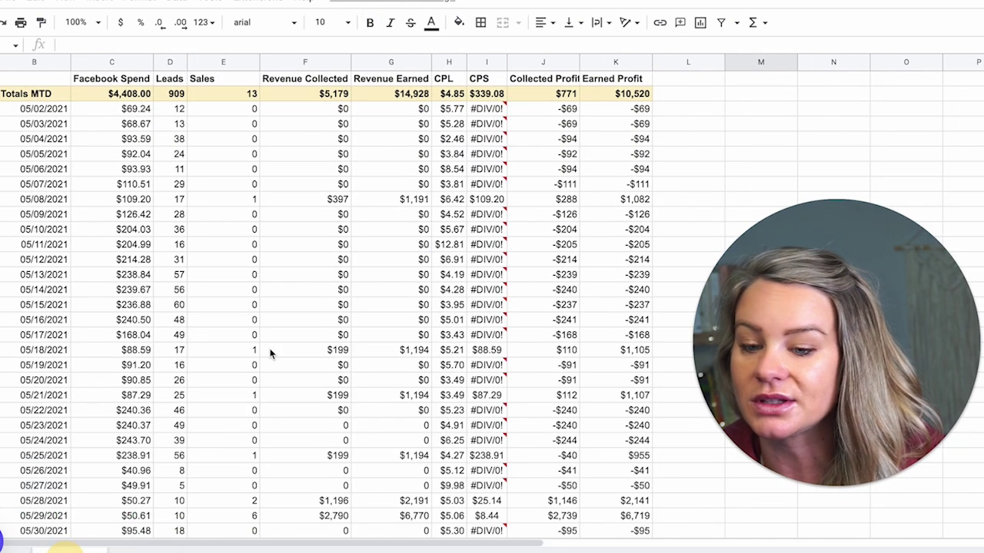
# Highlight the daily CPL values from 05/02/2021 down to 05/24/2021 and inspect the 05/24/2021 formula
pyautogui.click(457, 112)
pyautogui.moveTo(456, 112); pyautogui.dragTo(455, 445)
pyautogui.click(457, 444)
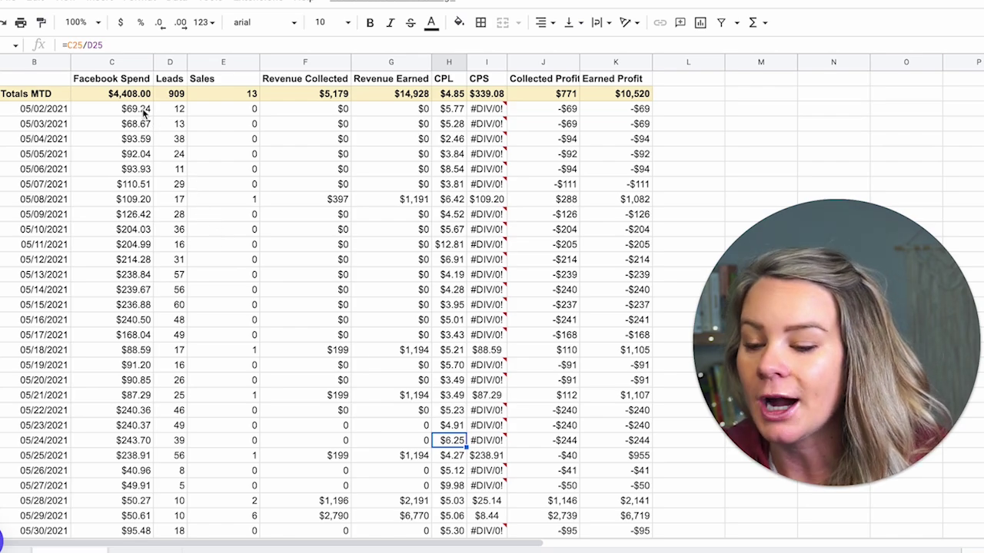
# Highlight the daily Facebook Spend from 05/02/2021 to 05/17/2021 and select the 05/17/2021 amount
pyautogui.moveTo(143, 113); pyautogui.dragTo(138, 342)
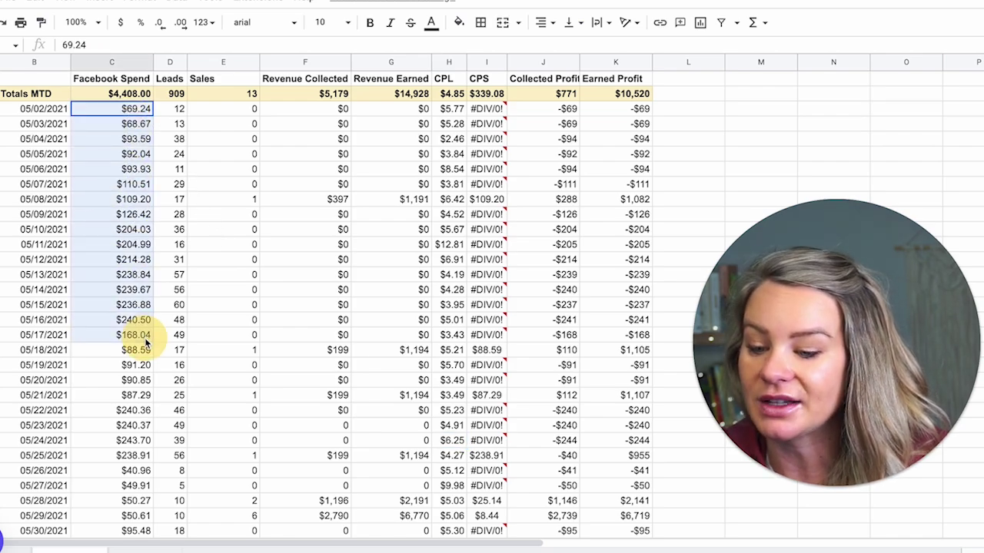
pyautogui.scroll(-1, 147, 344)
pyautogui.scroll(-2, 146, 344)
pyautogui.click(140, 264)
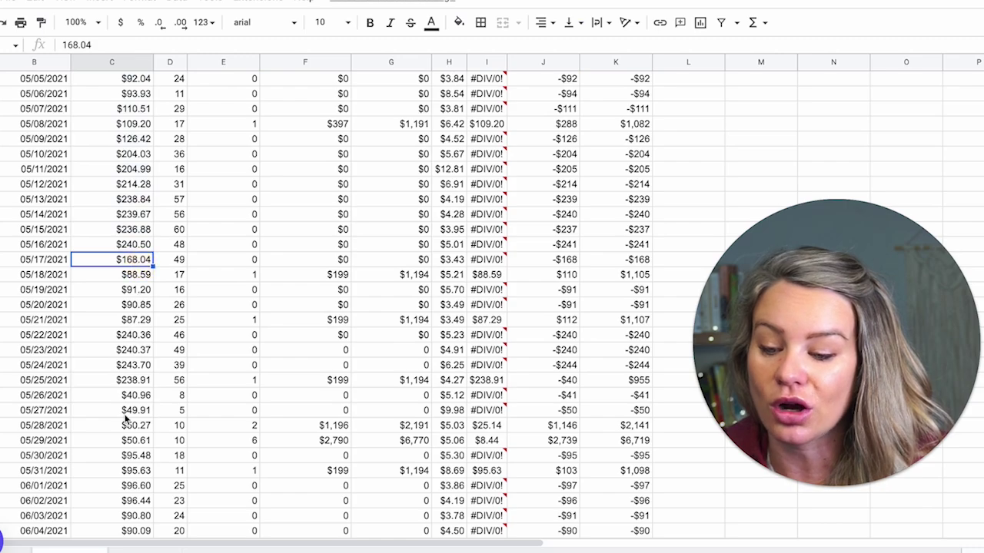
# Scan the daily spend and sales down to 06/06/2021, and check the Sales and date cells of 05/29/2021
pyautogui.scroll(-3, 125, 419)
pyautogui.scroll(5, 127, 415)
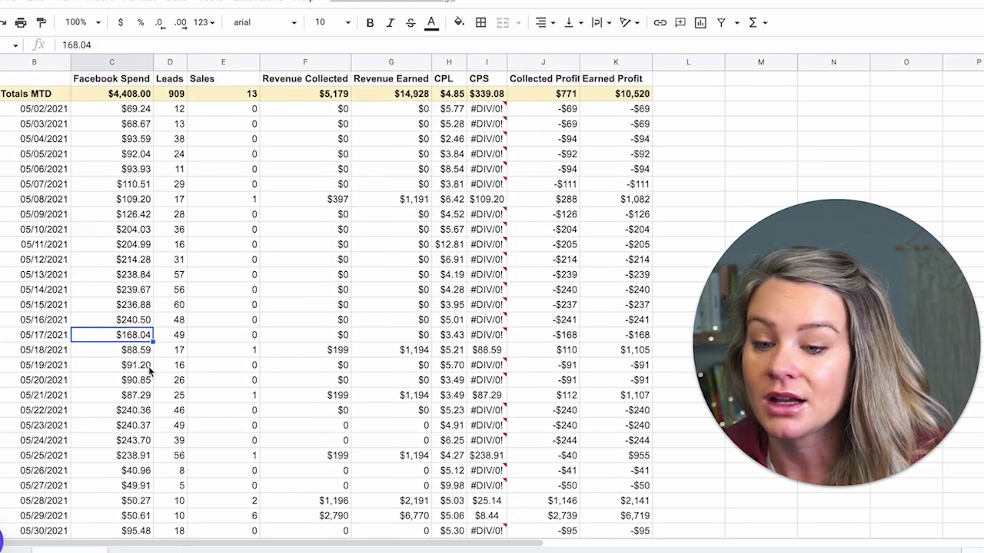
pyautogui.scroll(-2, 146, 377)
pyautogui.scroll(-3, 148, 369)
pyautogui.scroll(4, 253, 346)
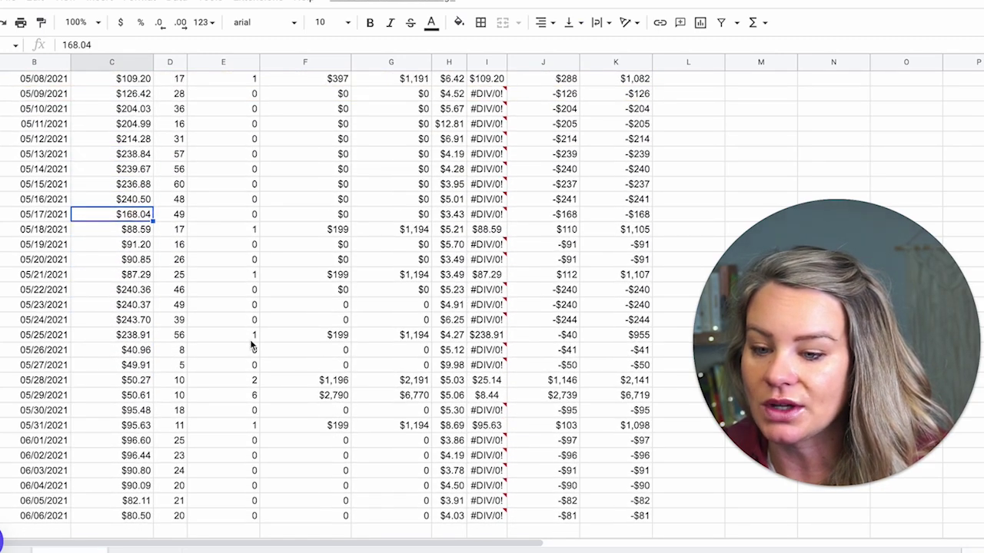
pyautogui.scroll(1, 202, 120)
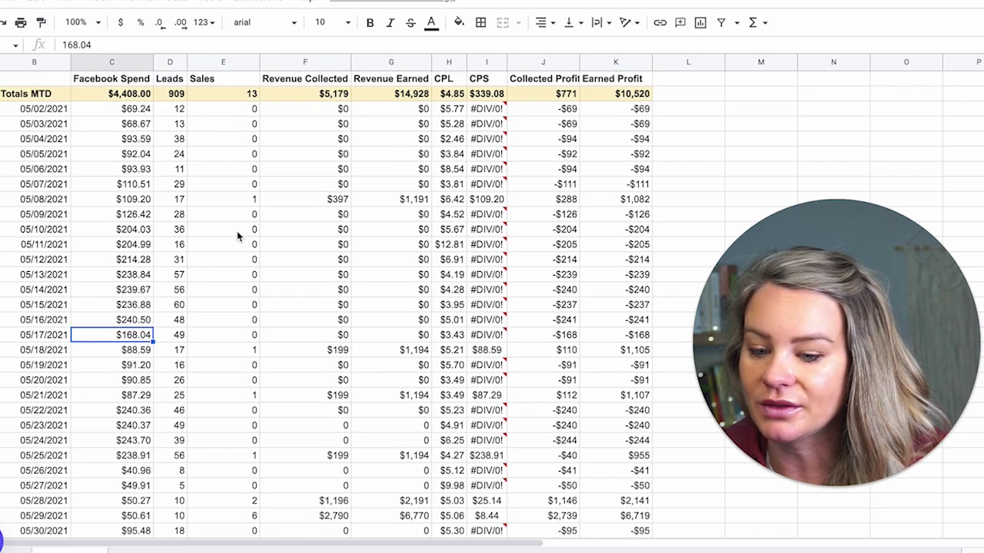
pyautogui.scroll(-5, 238, 234)
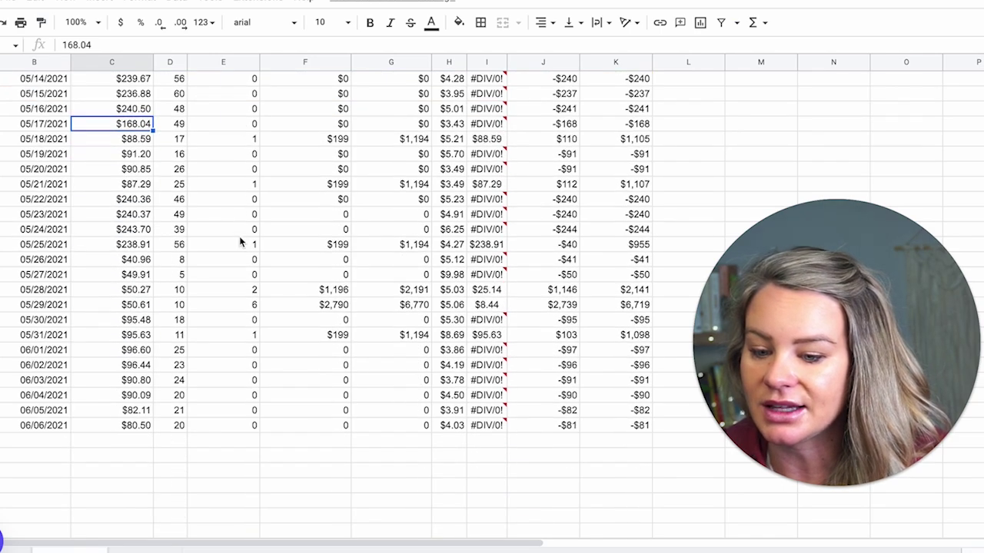
pyautogui.click(253, 308)
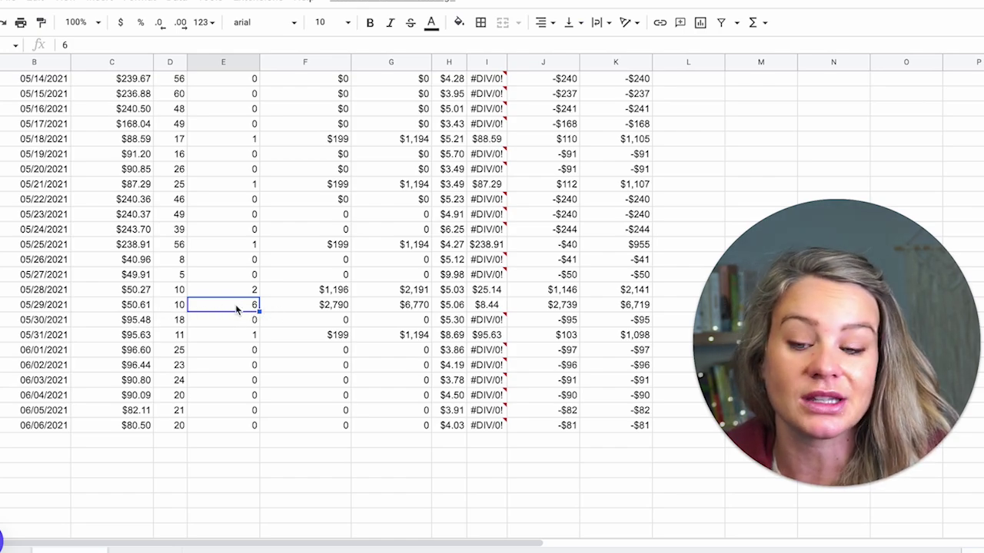
pyautogui.click(50, 309)
# Highlight the launch dates from 05/02/2021 down to late May 2021, and select a Sales cell to clear the highlight
pyautogui.scroll(3, 82, 306)
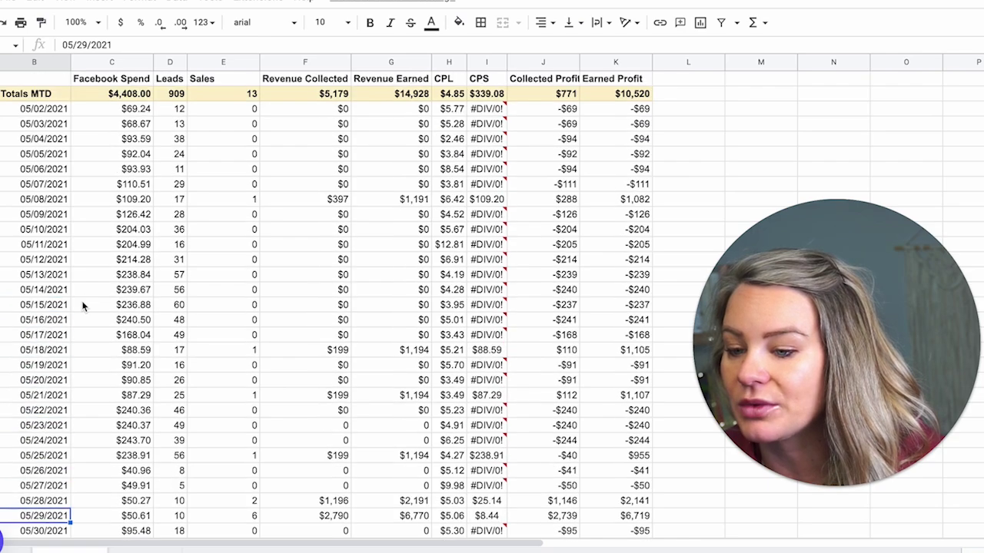
pyautogui.moveTo(56, 110); pyautogui.dragTo(31, 522)
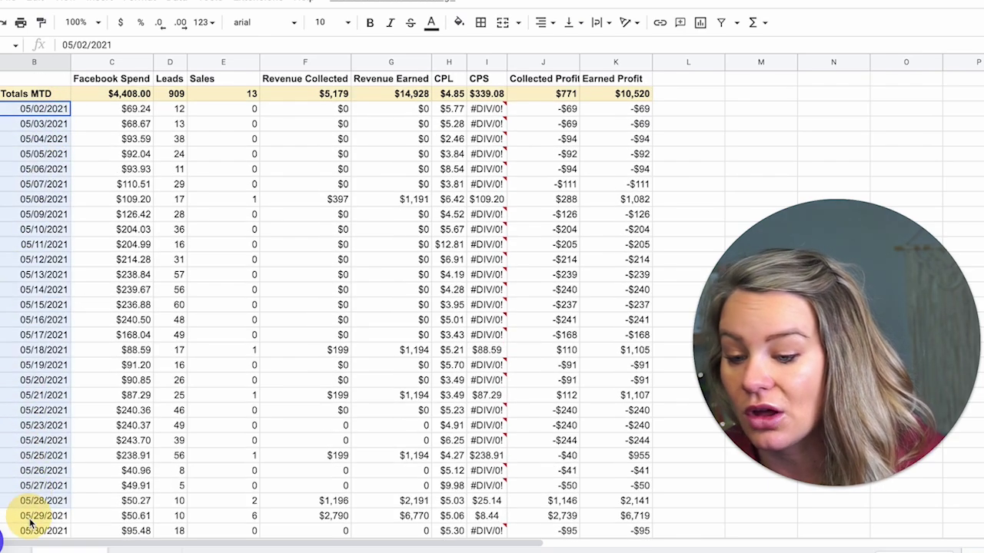
pyautogui.click(252, 229)
# Go through the Totals MTD cells for Leads, Facebook Spend, Sales, Revenue Collected, Collected Profit and Earned Profit
pyautogui.click(175, 93)
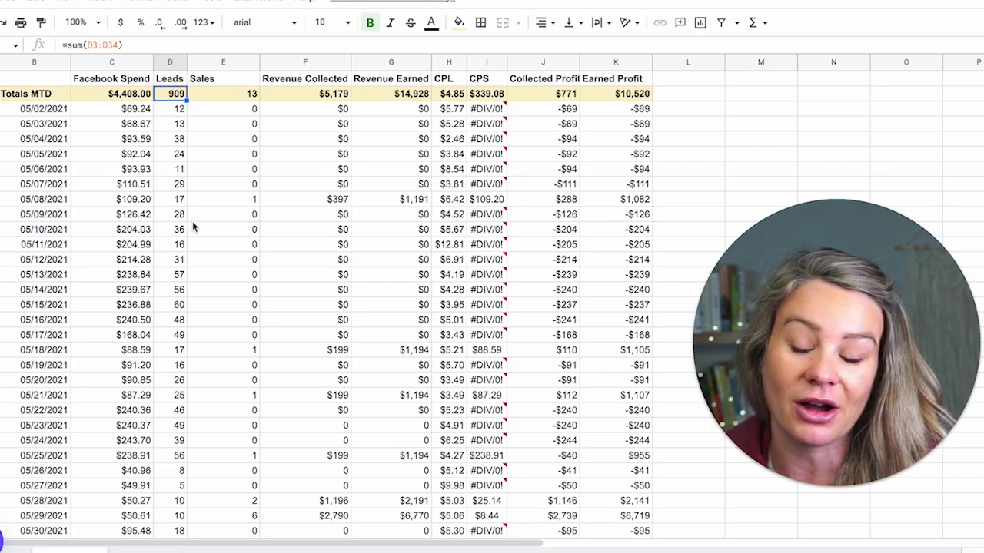
pyautogui.doubleClick(143, 100)
pyautogui.click(192, 161)
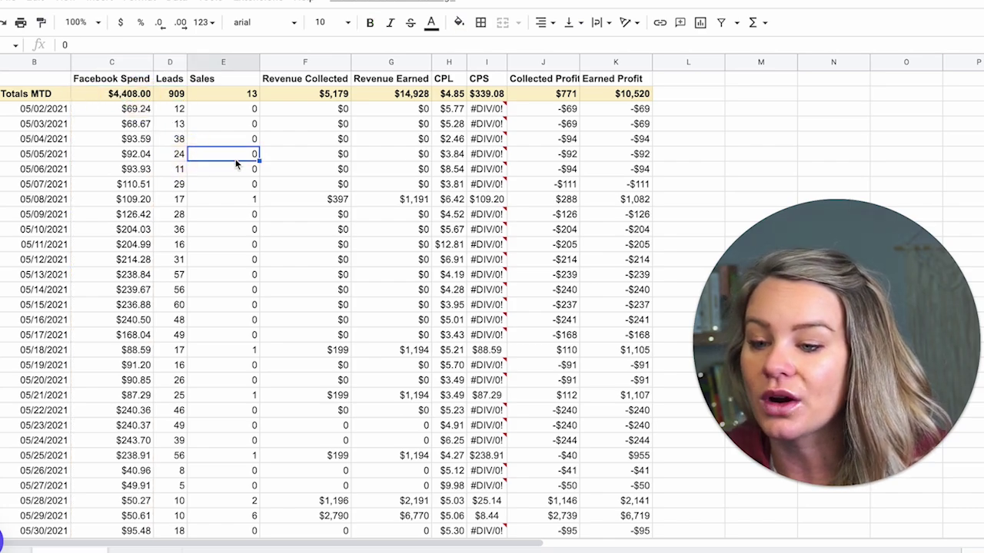
pyautogui.click(240, 96)
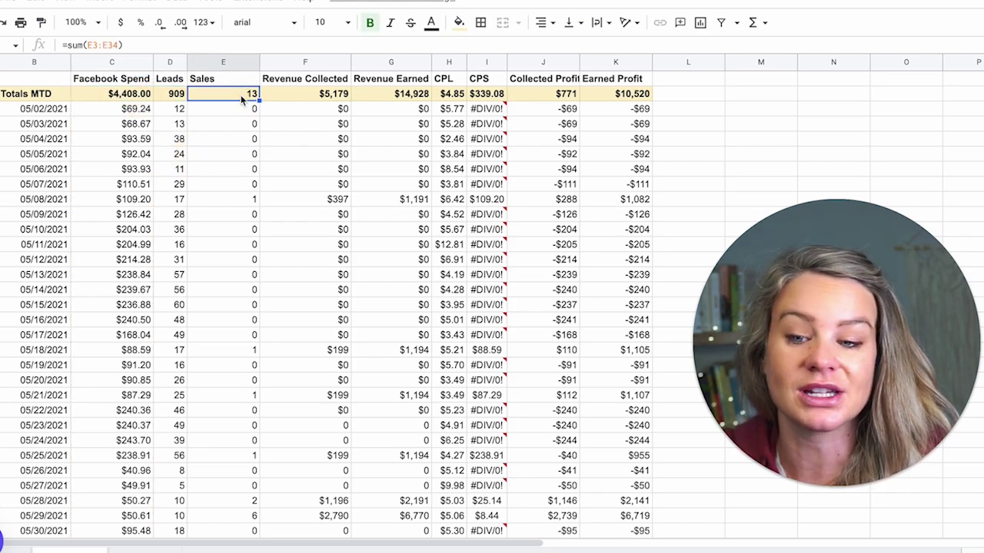
pyautogui.click(332, 100)
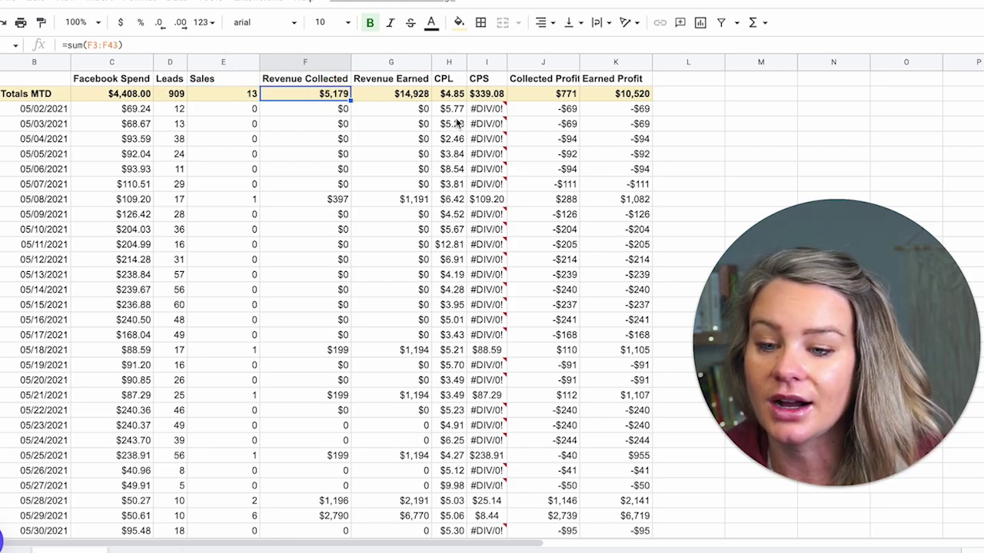
pyautogui.click(561, 96)
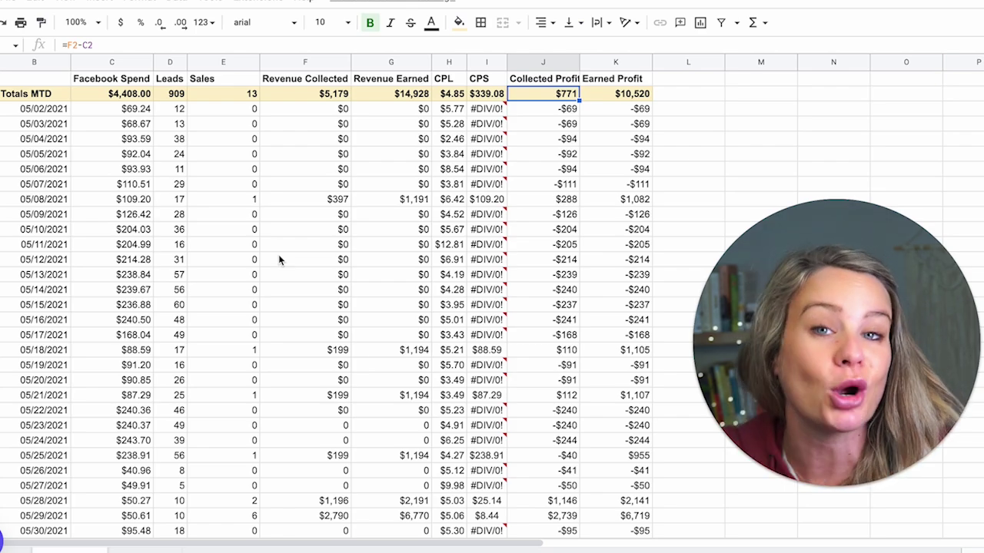
pyautogui.click(636, 95)
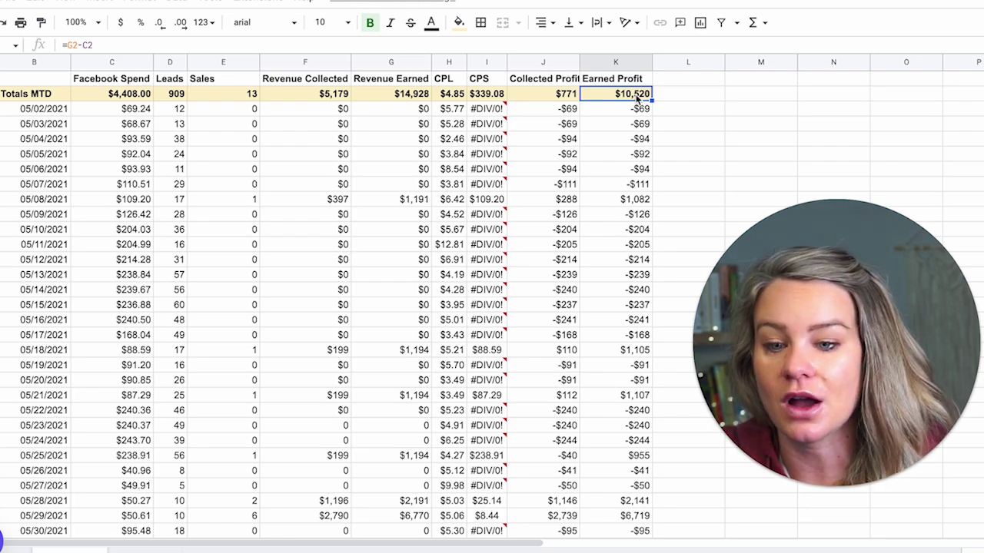
# Inspect the CPL and CPS formulas in the Totals MTD row and the 05/02/2021 CPS formula
pyautogui.click(450, 91)
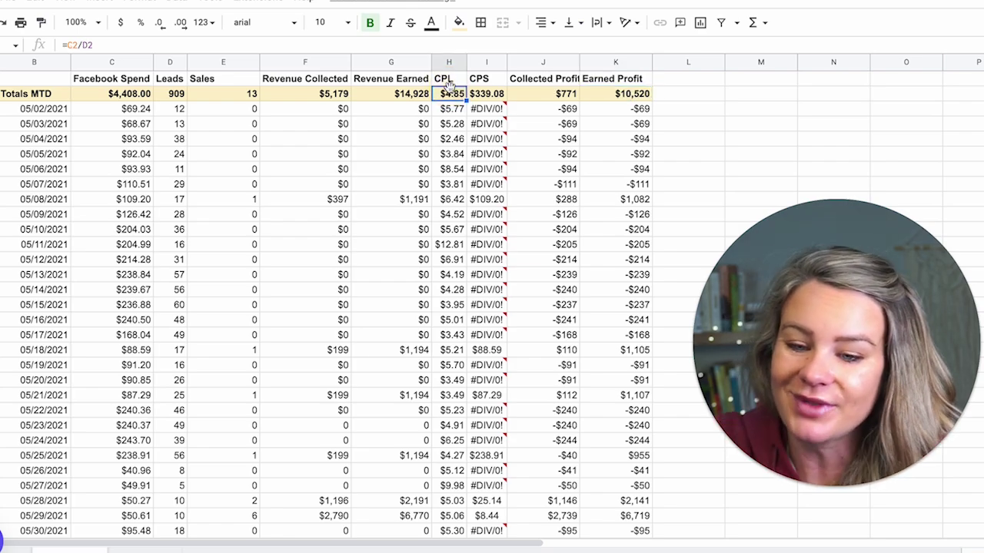
pyautogui.click(453, 137)
pyautogui.click(454, 93)
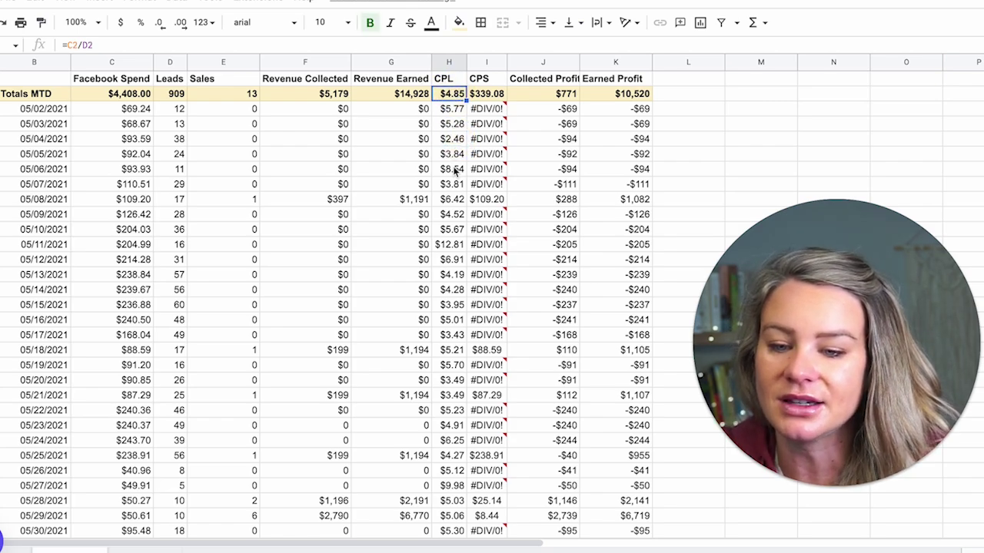
pyautogui.click(487, 109)
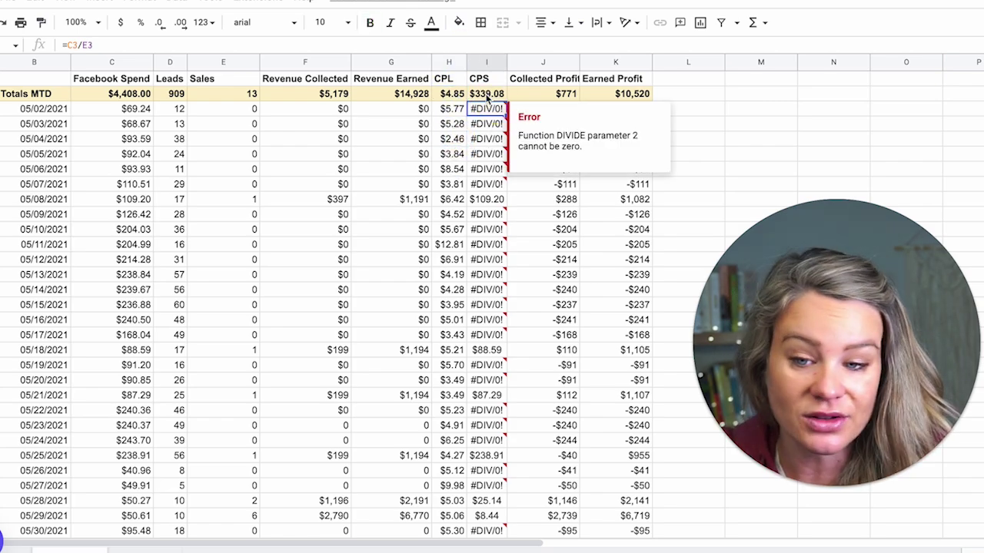
pyautogui.click(488, 94)
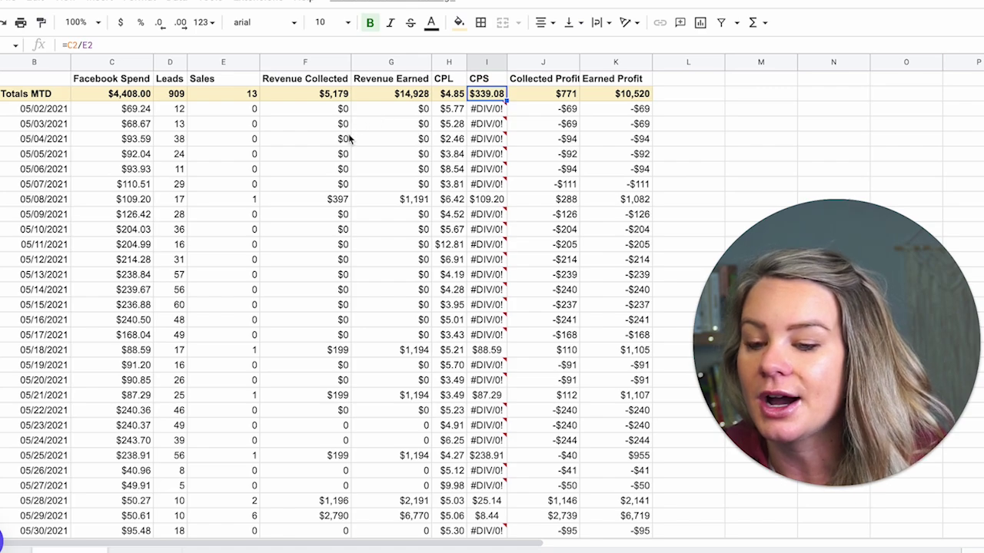
# Check the Sales total, the 05/08/2021 Sales cell and the 05/07/2021 Leads cell
pyautogui.click(238, 97)
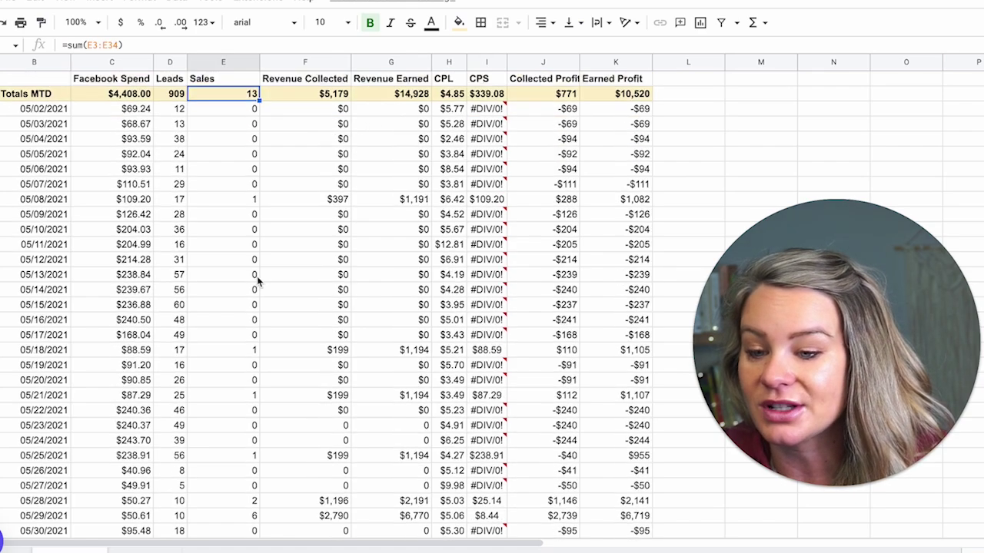
pyautogui.click(198, 200)
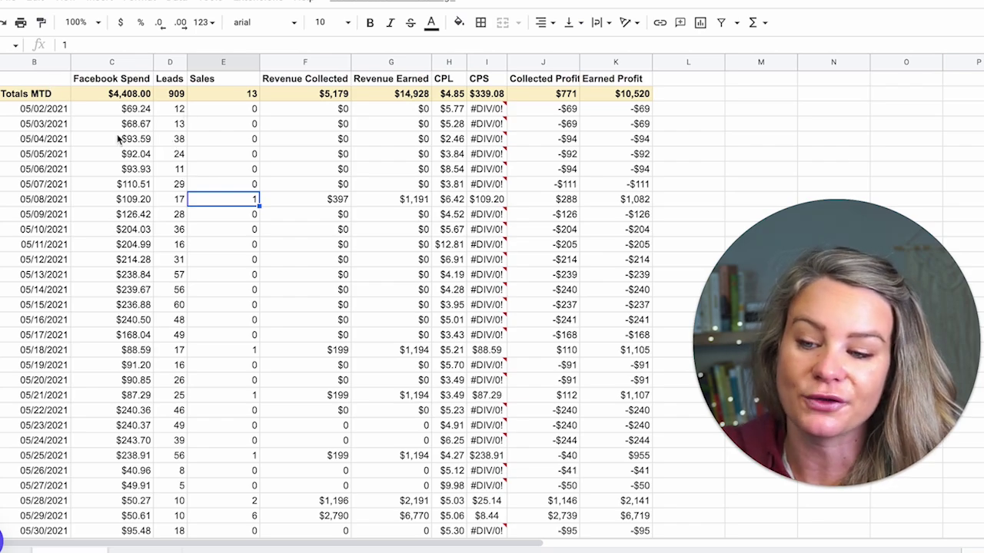
pyautogui.click(180, 184)
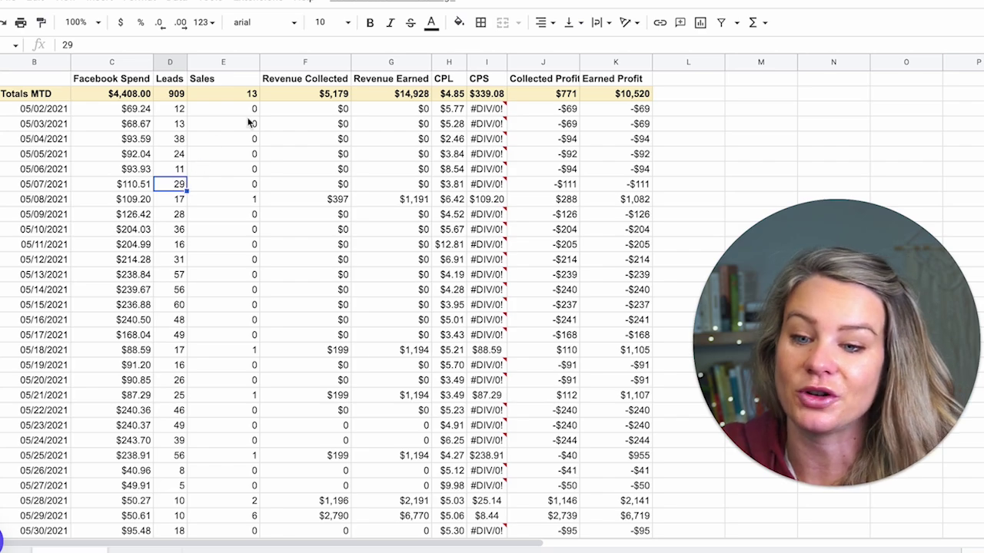
# Check the totals for Revenue Collected and Collected Profit against the daily rows below
pyautogui.click(336, 96)
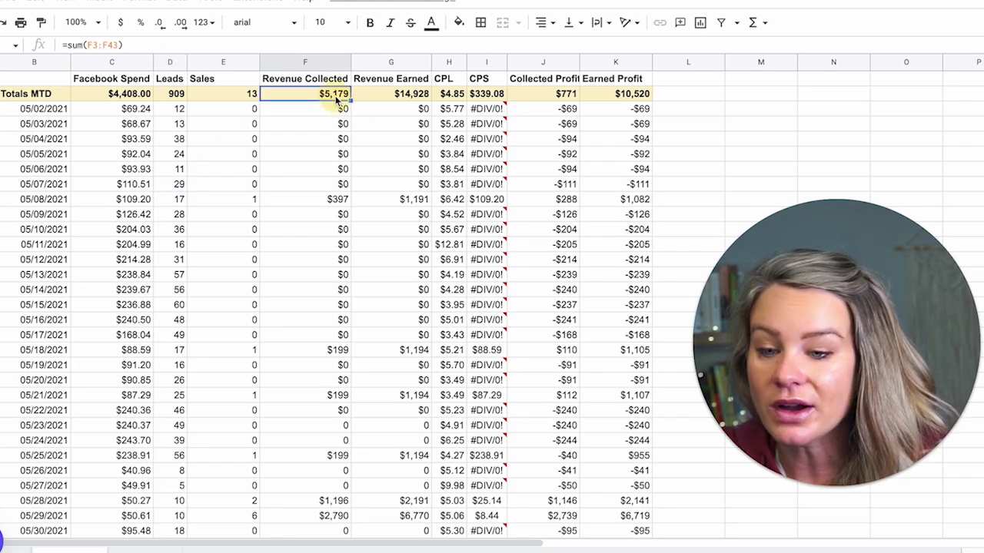
pyautogui.click(567, 96)
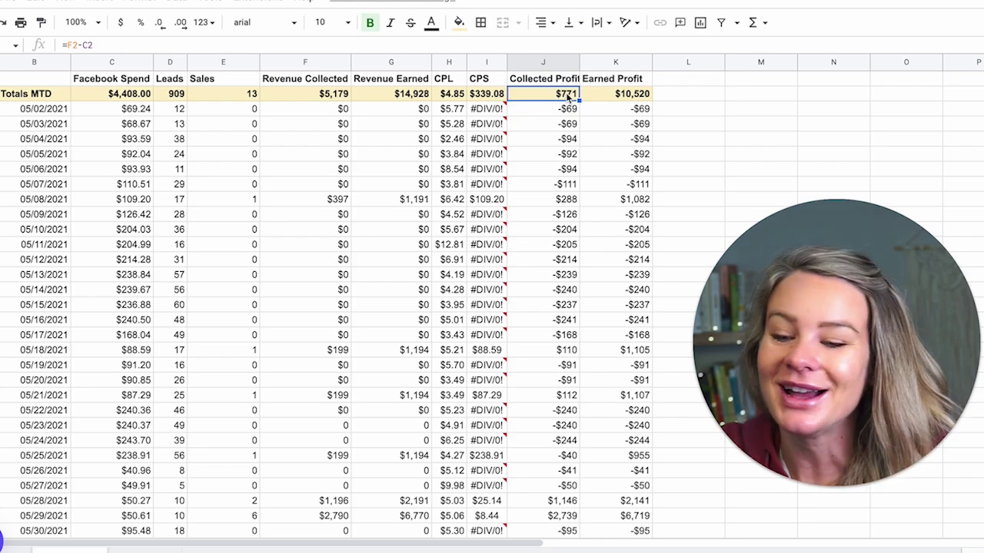
pyautogui.scroll(-3, 521, 279)
pyautogui.scroll(3, 520, 279)
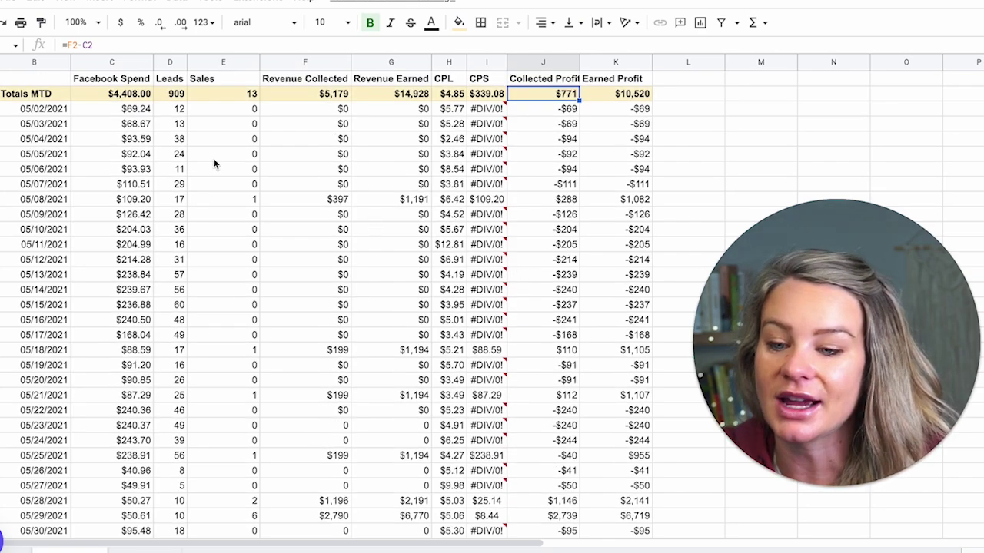
# Highlight C1:K8, from the Facebook Spend header through the 05/07/2021 row, and inspect that day's Earned Profit formula
pyautogui.click(93, 83)
pyautogui.moveTo(93, 83); pyautogui.dragTo(643, 188)
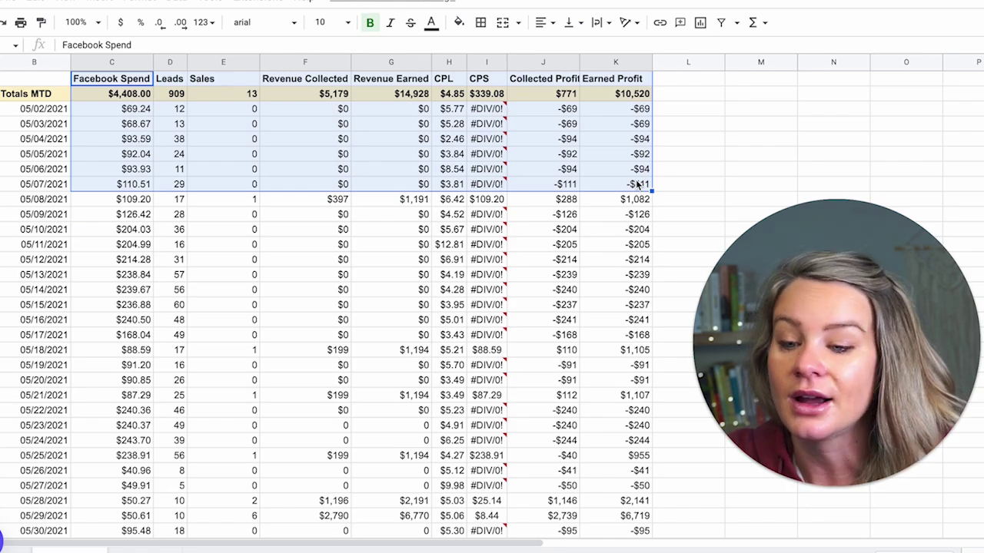
pyautogui.click(636, 181)
pyautogui.scroll(-2, 605, 256)
pyautogui.scroll(2, 604, 257)
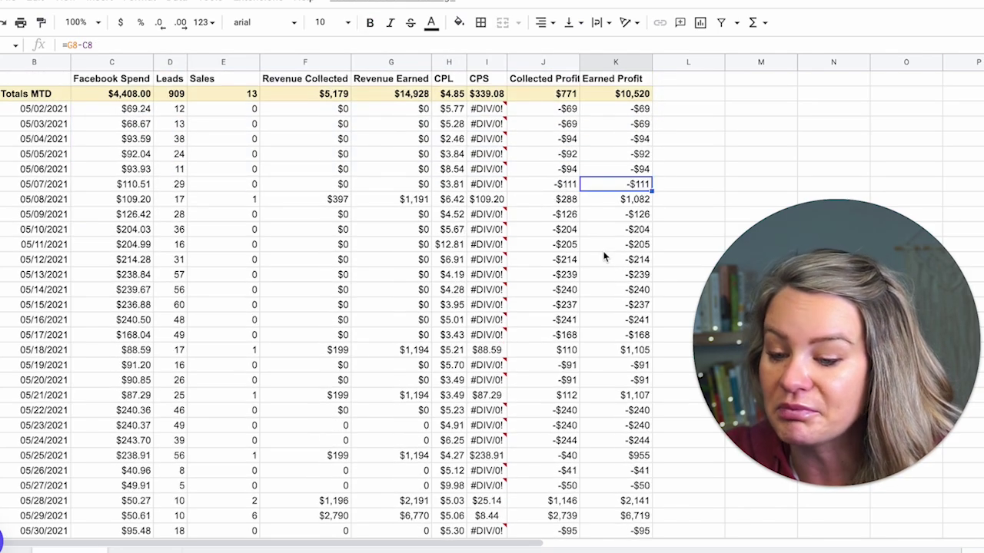
pyautogui.moveTo(480, 327)
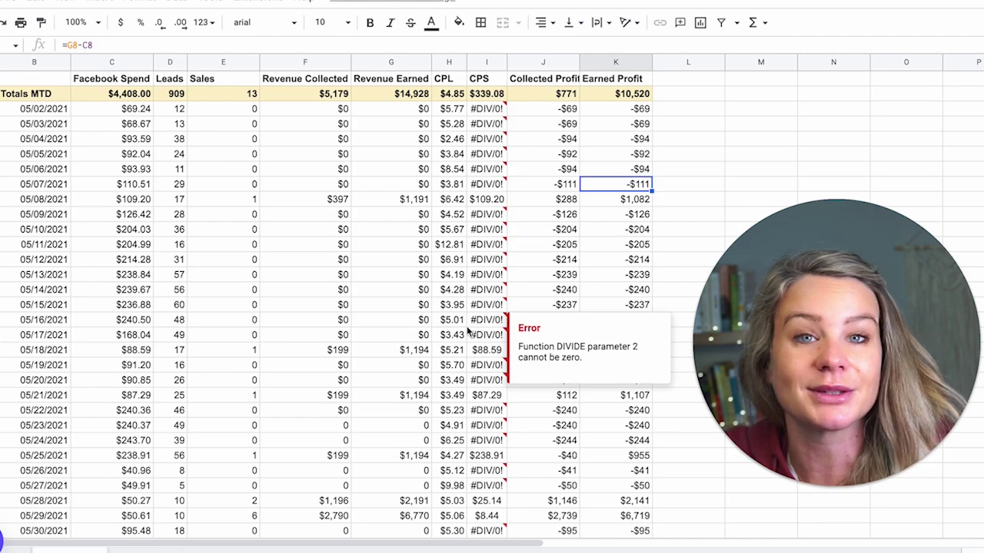